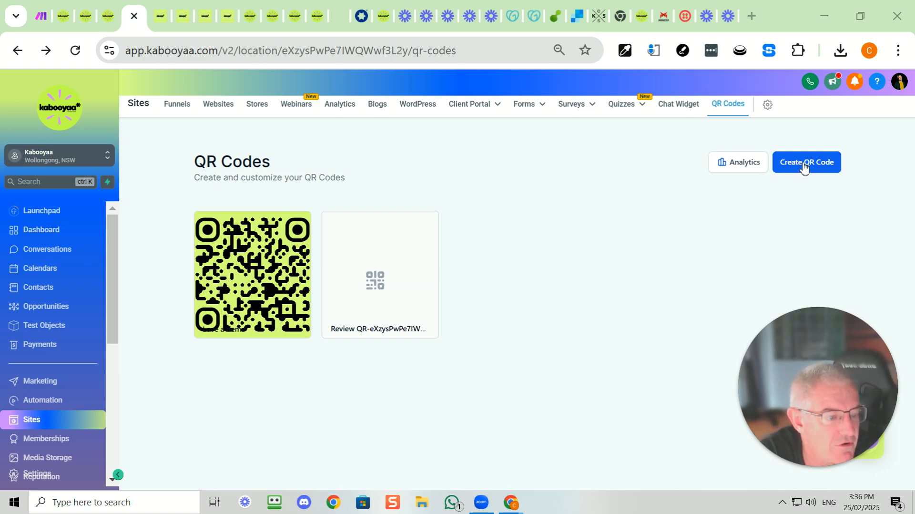
Start creating a new QR code and name it "Book a demo"
left_click(805, 167)
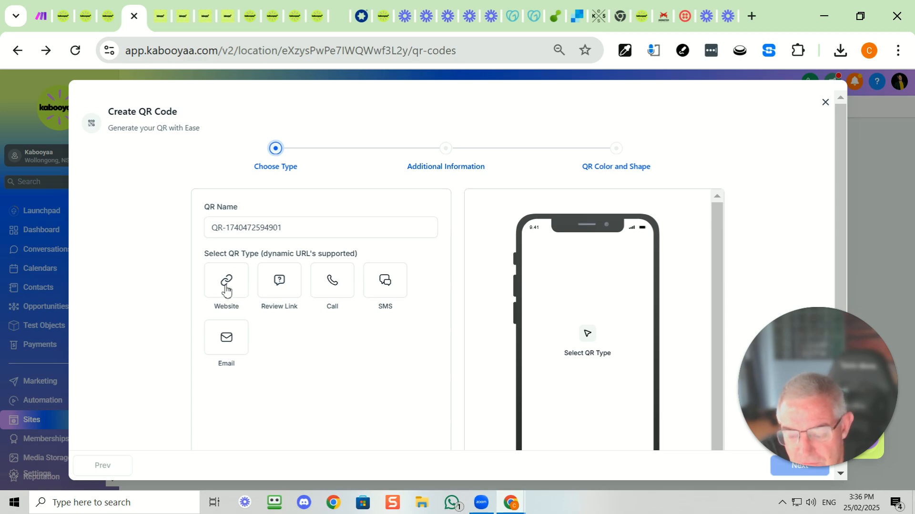
left_click(284, 230)
left_click_drag(284, 231, 204, 231)
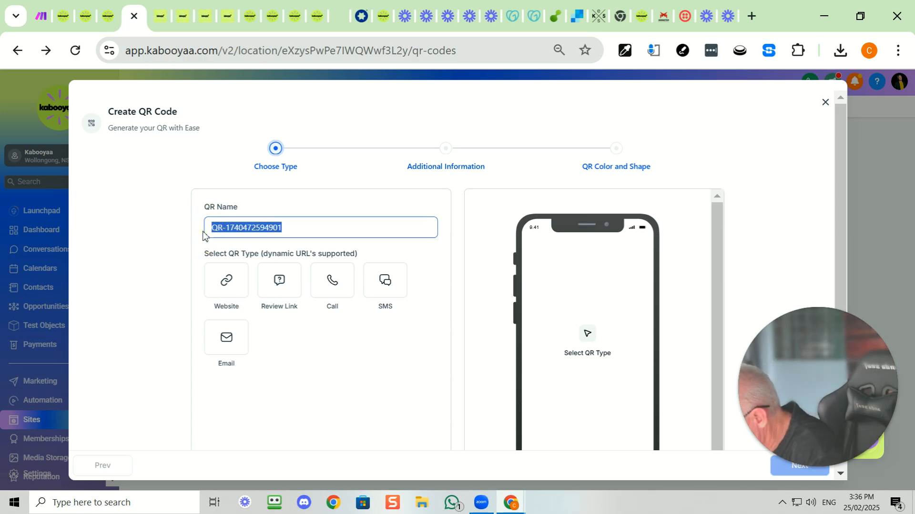
type("Boook a de")
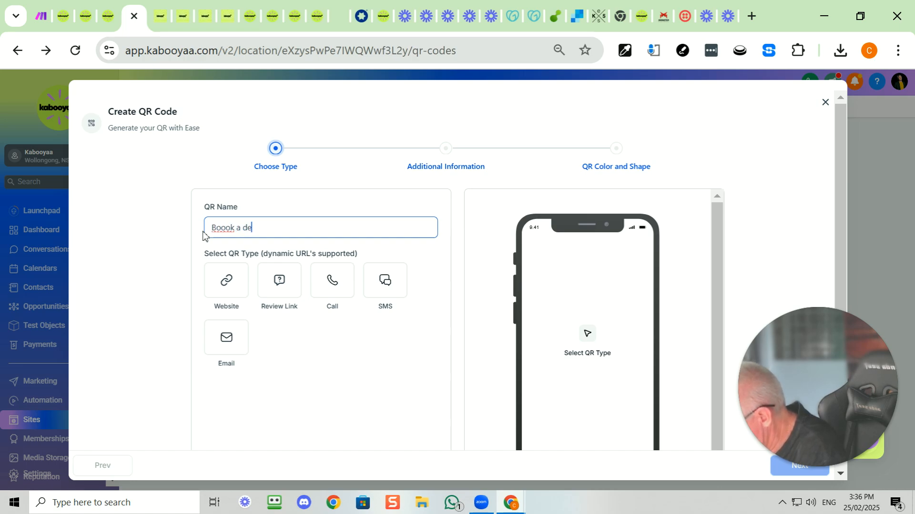
type("mo")
left_click(227, 230)
key("BackSpace")
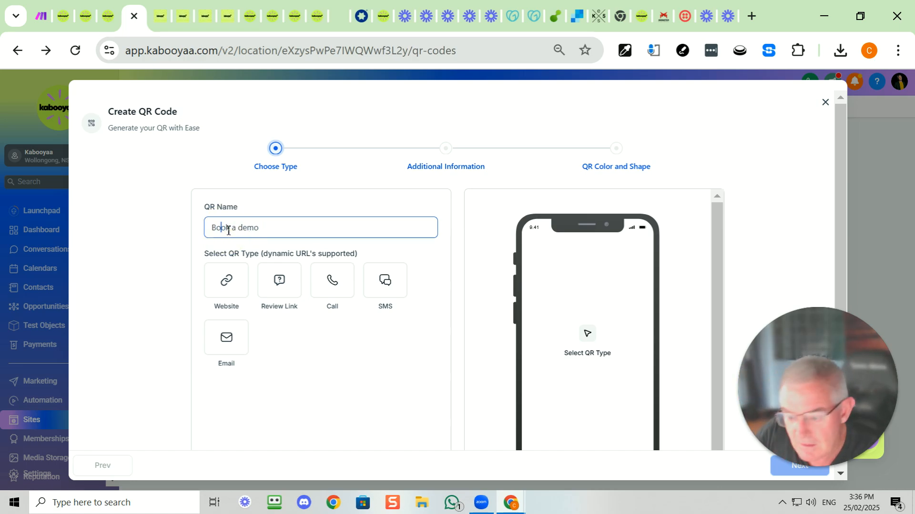
Preview the Website, Review Link and Call types, choose SMS as the QR type, and continue to the additional information
left_click(230, 284)
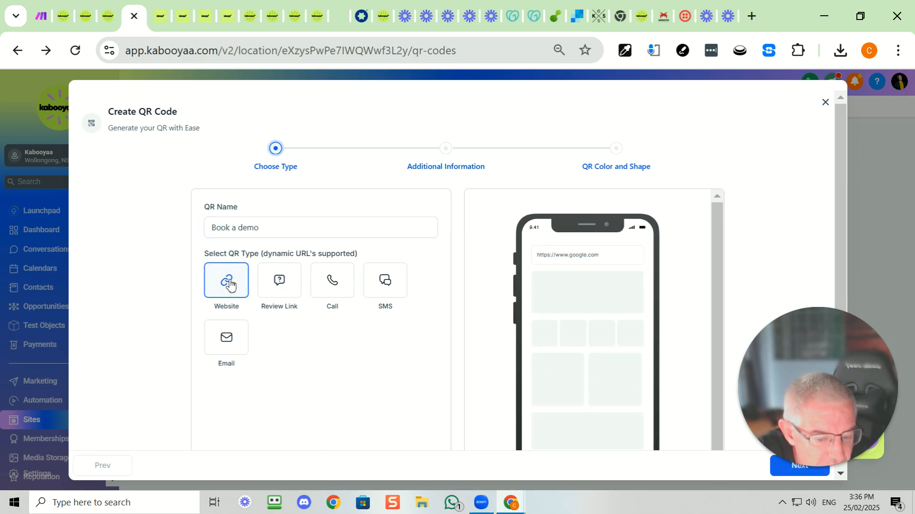
left_click(286, 286)
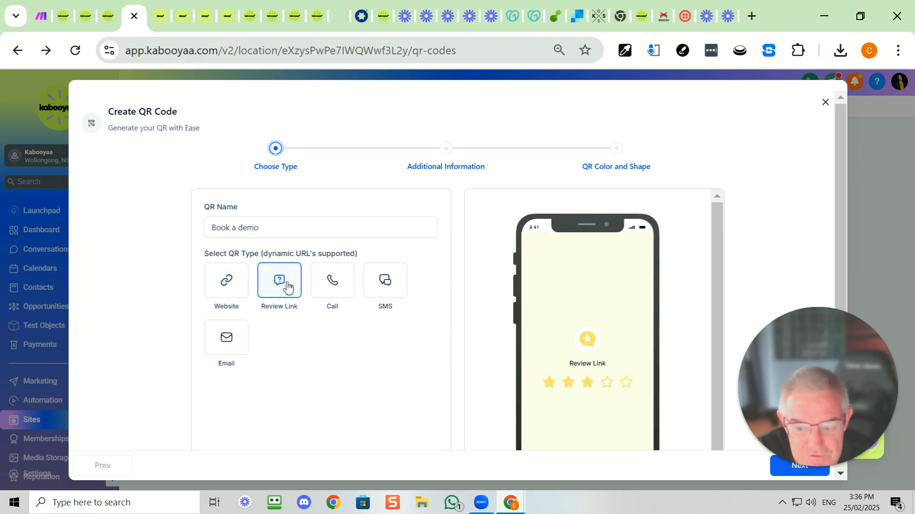
left_click(333, 281)
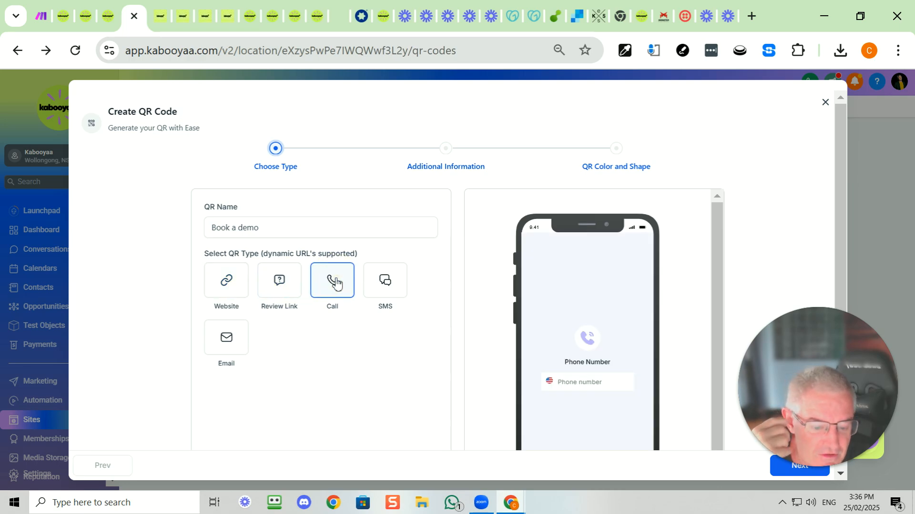
left_click(388, 285)
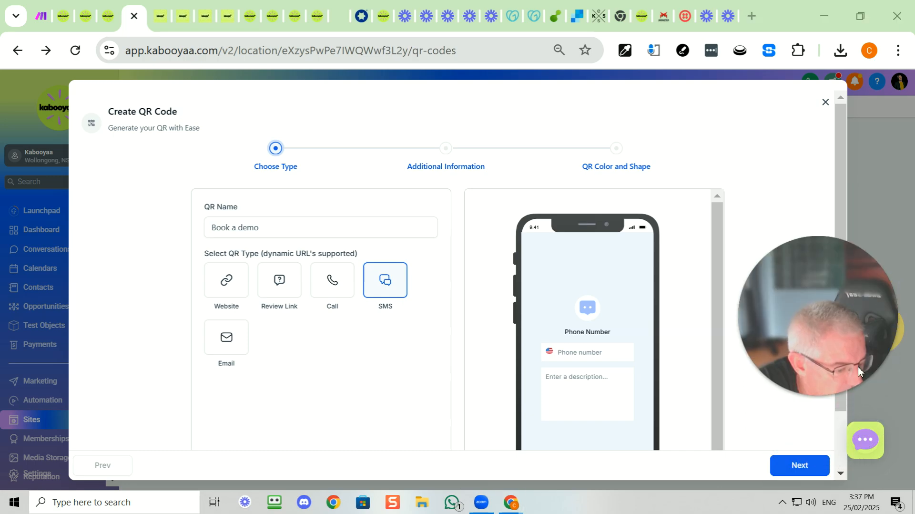
left_click(794, 467)
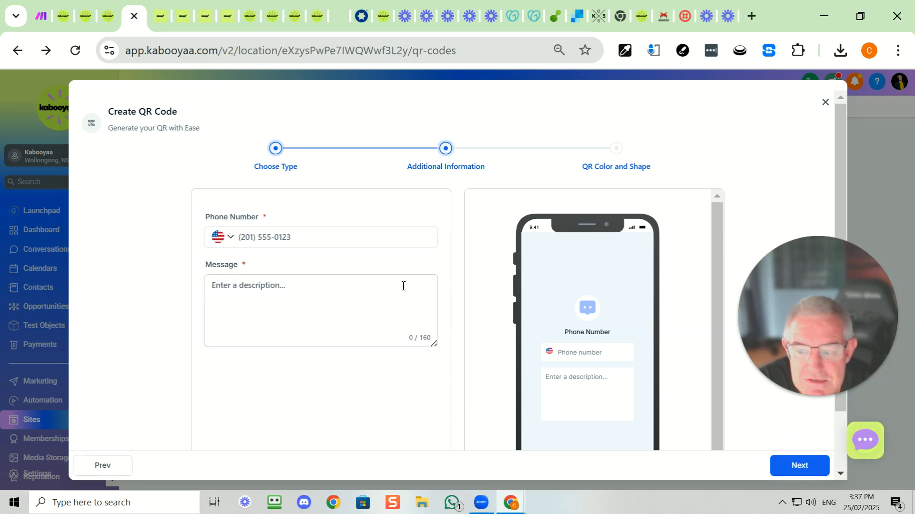
Set the SMS phone number's country to Australia (+61) and enter the recipient's mobile number
left_click(223, 238)
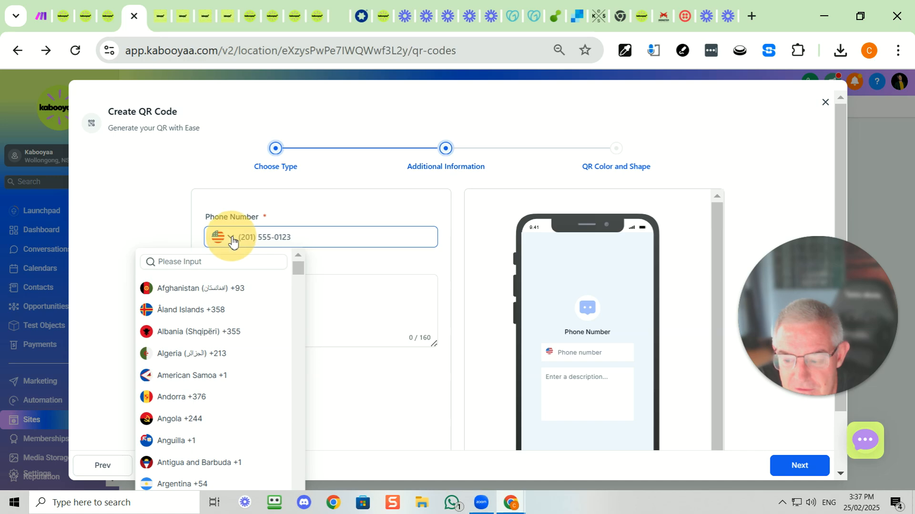
scroll(222, 413, "down", 3)
scroll(222, 414, "down", 5)
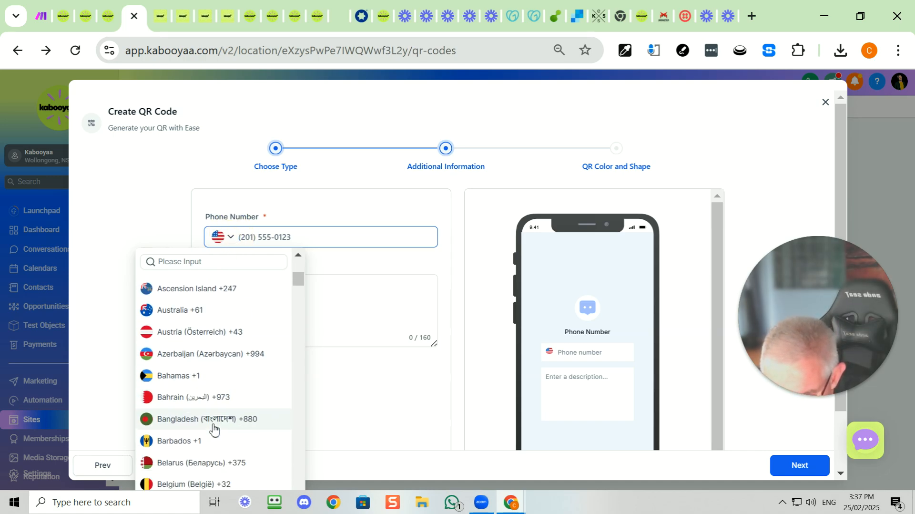
scroll(212, 429, "down", 4)
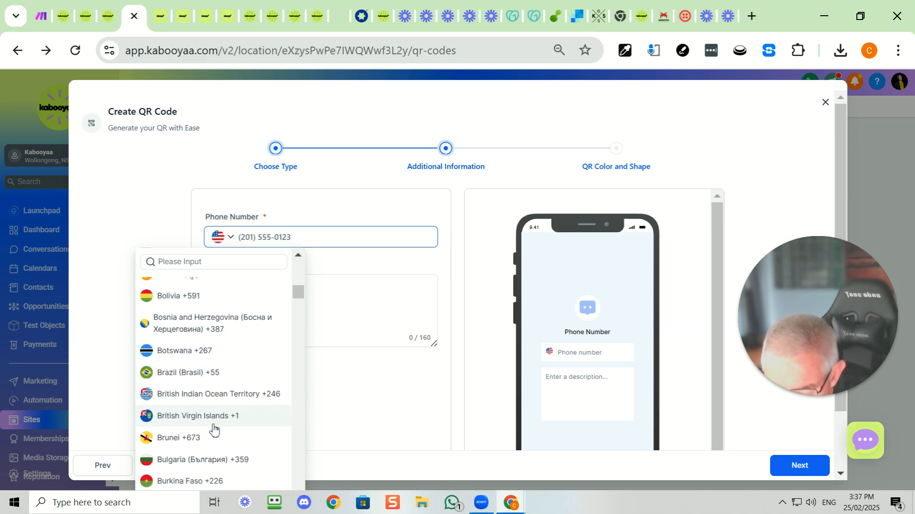
scroll(210, 429, "up", 5)
scroll(210, 428, "up", 3)
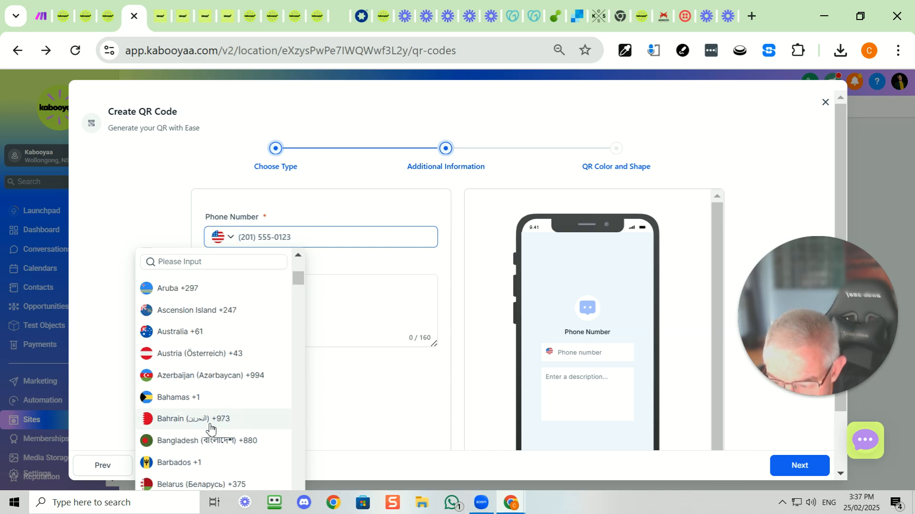
left_click(185, 336)
left_click(286, 235)
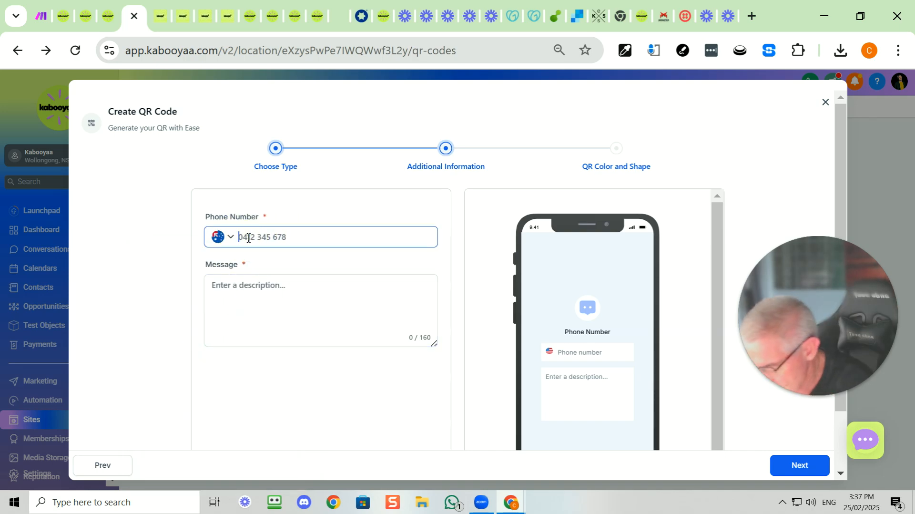
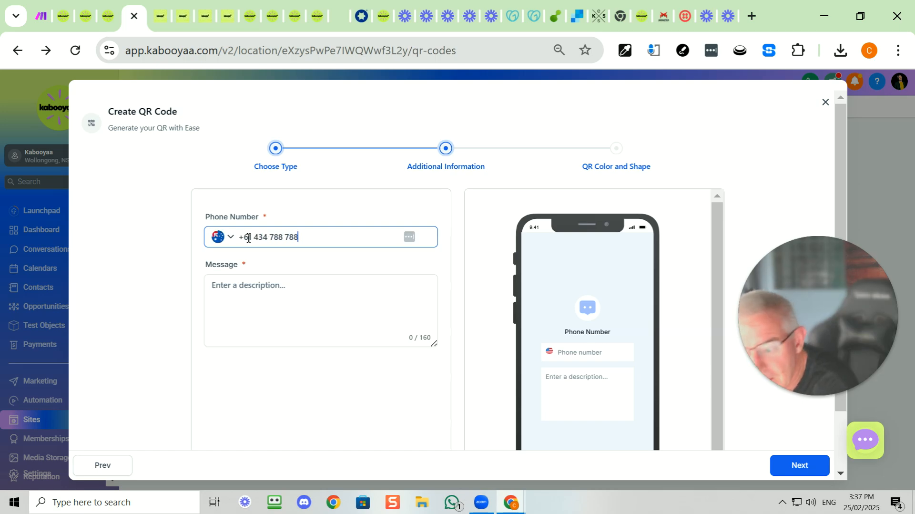
Enter the message "Yes I'd love a demo to show me how Kabooyaa AI bot can streamline my trade business." and continue to color and shape
left_click(252, 287)
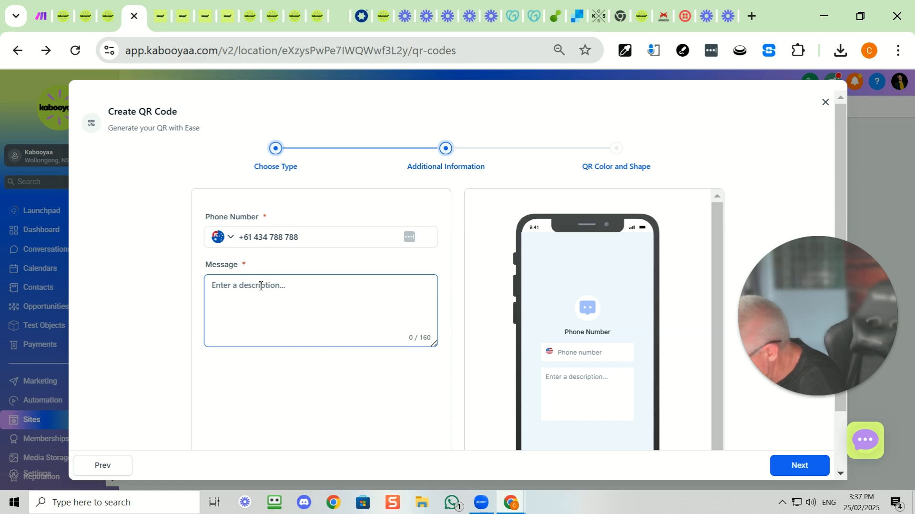
type("Yes")
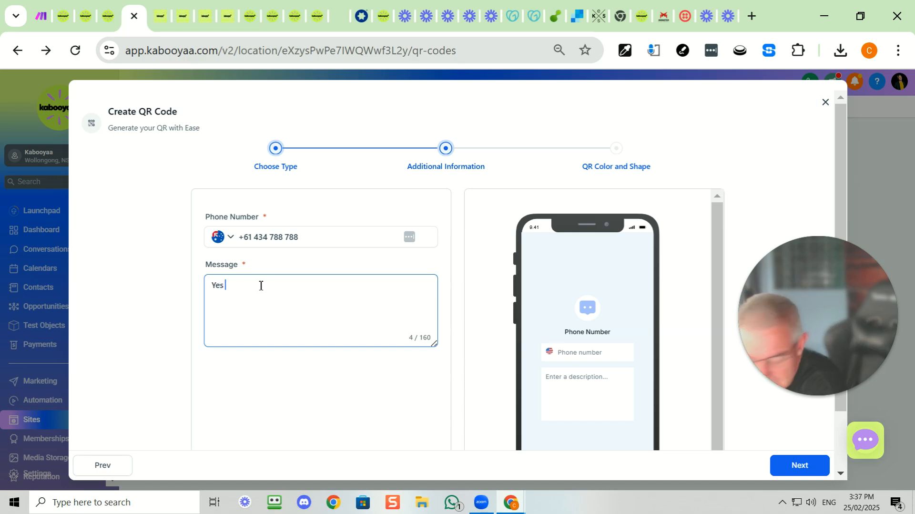
type(" I'd ")
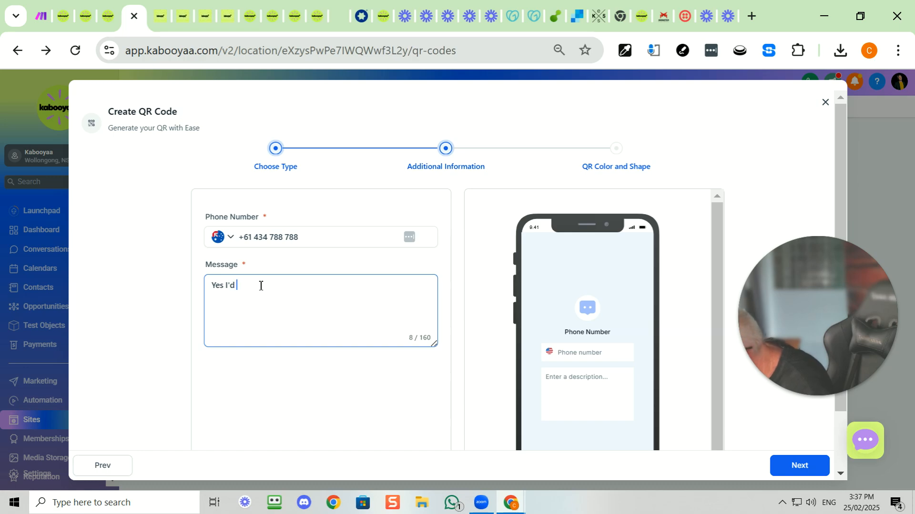
type("love a demo")
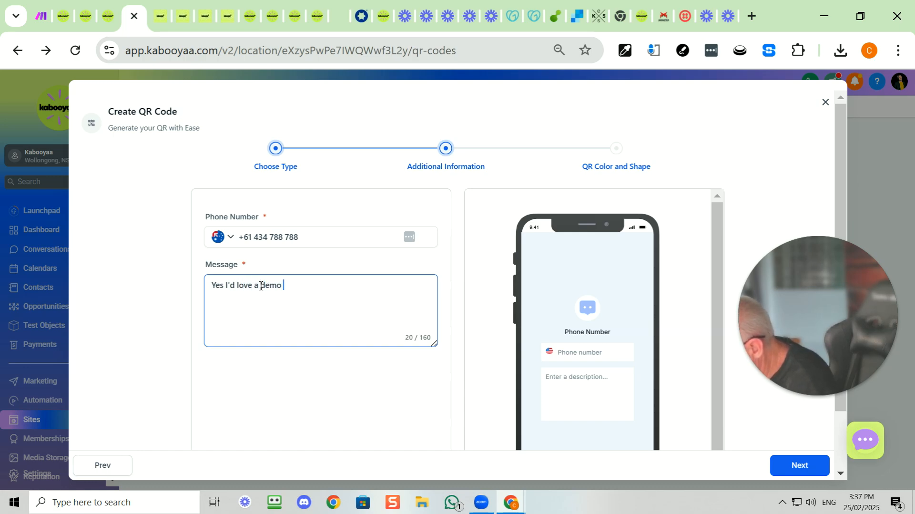
type(" to show me")
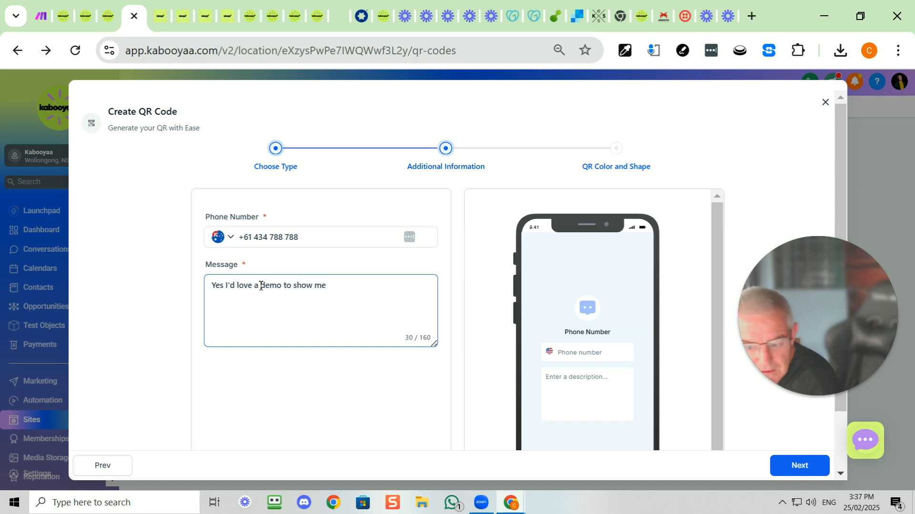
type(" how ")
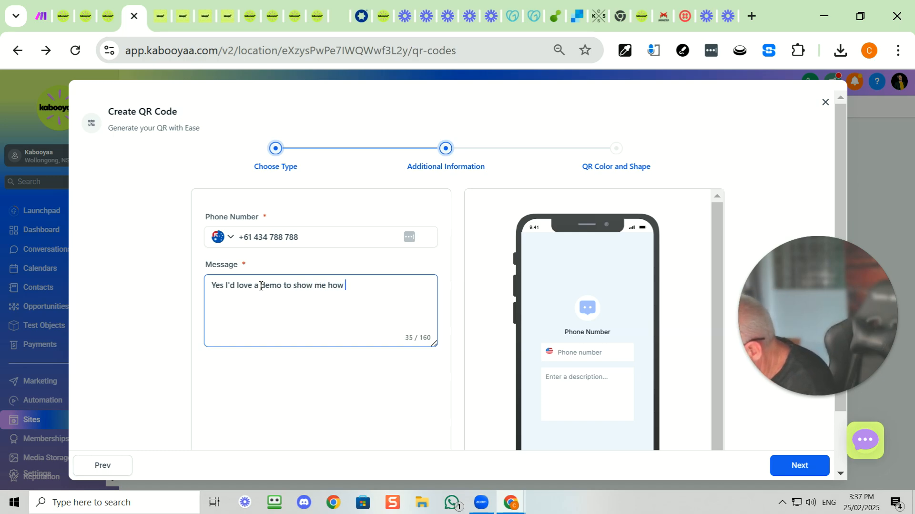
type("Kabooya")
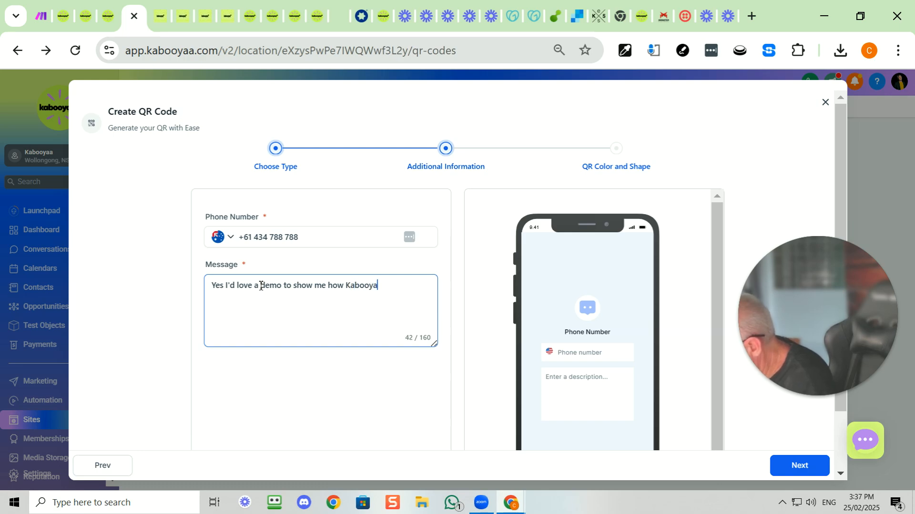
type("a A")
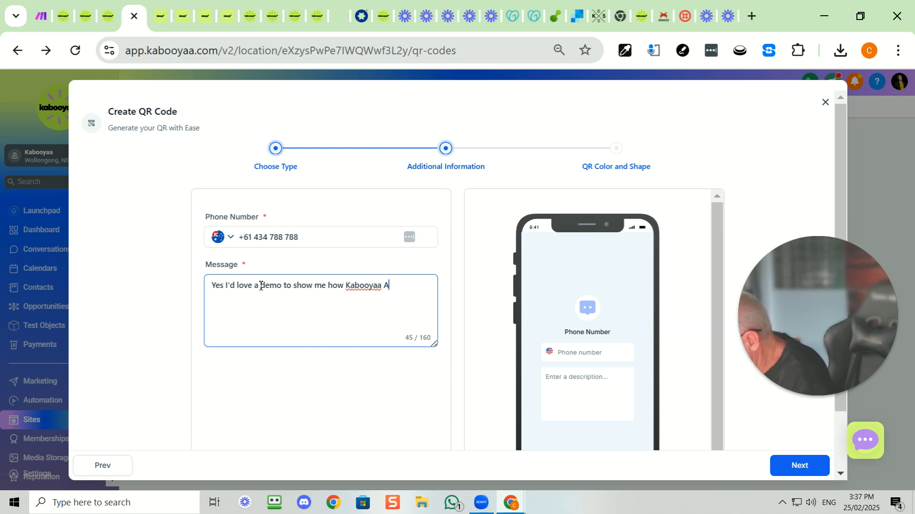
type("I ")
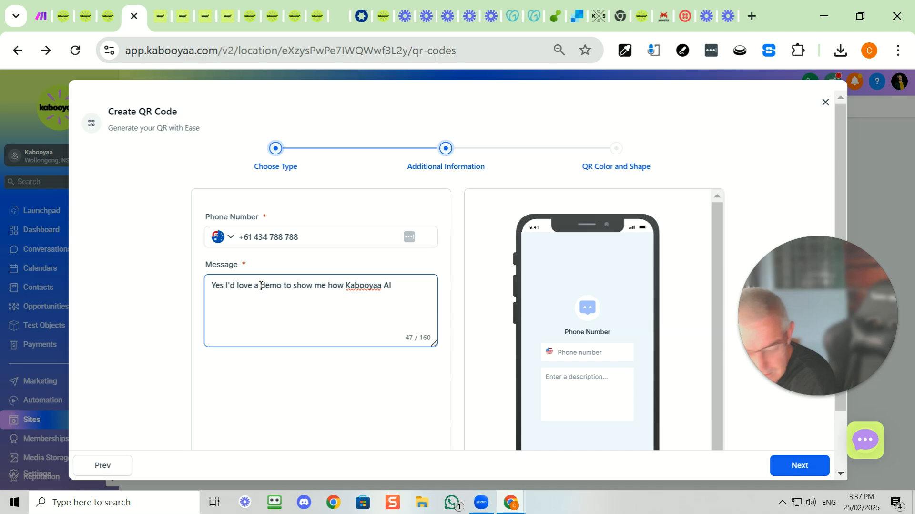
type("bot can streamline m")
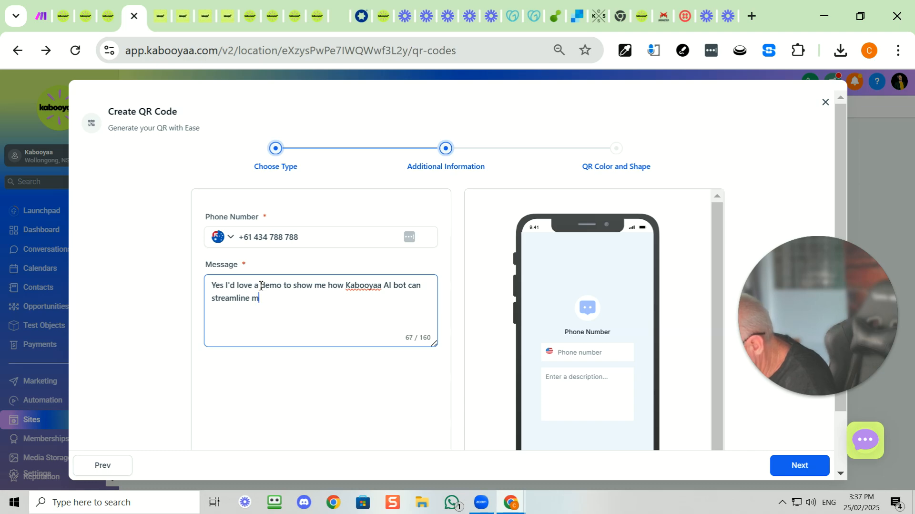
type("y trade")
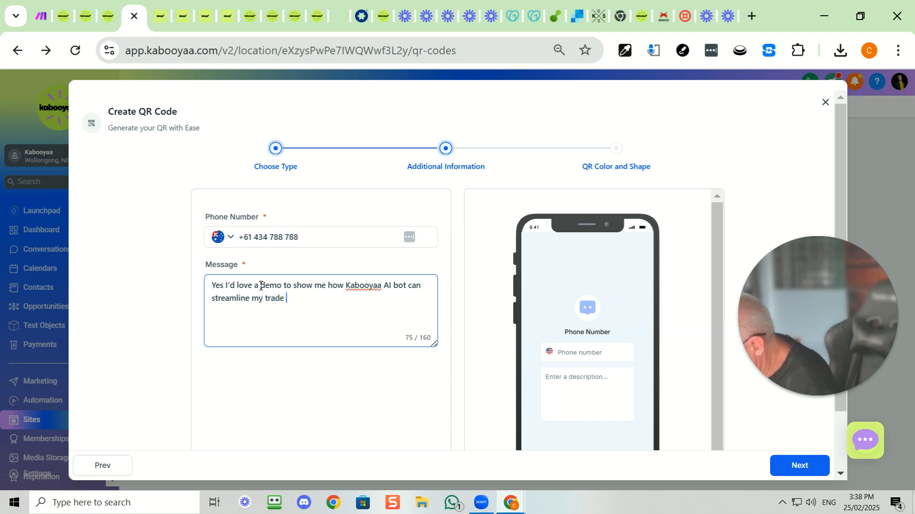
type(" business.")
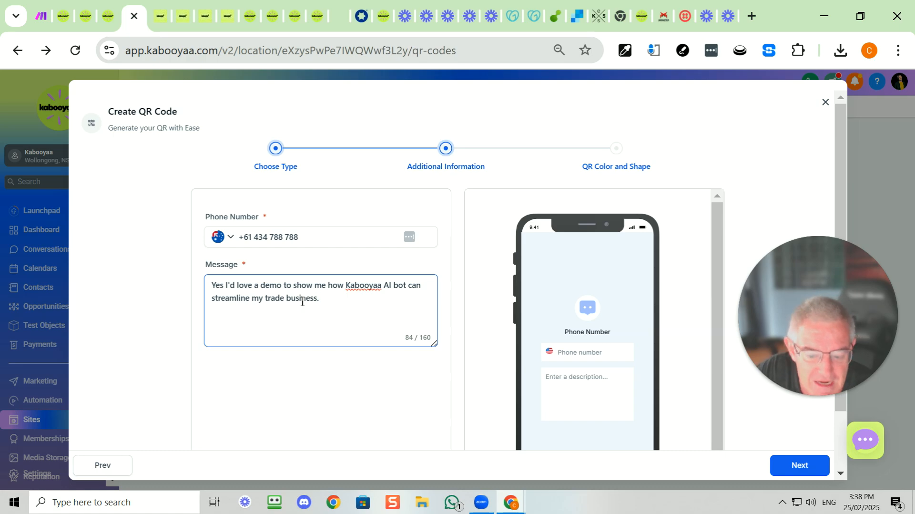
left_click(791, 469)
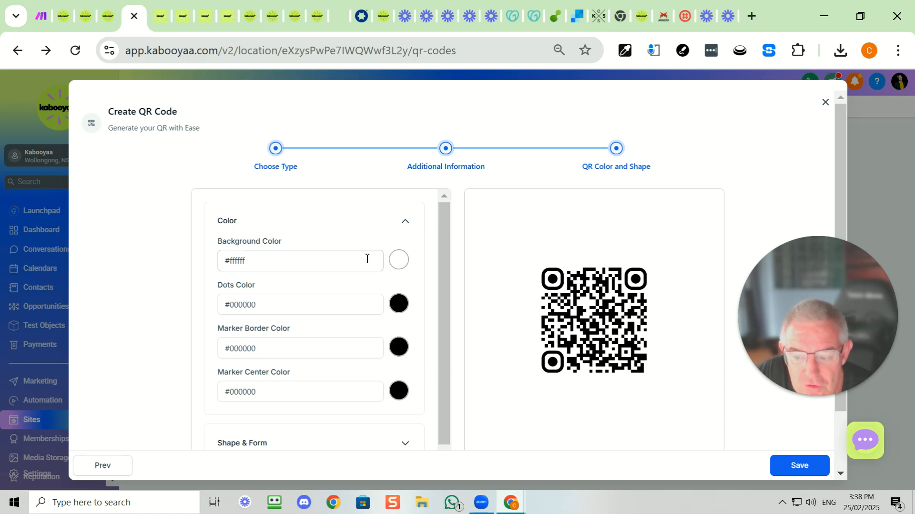
Set the QR code's background color to the hex value #d8ff7d
double_click(350, 260)
left_click(398, 260)
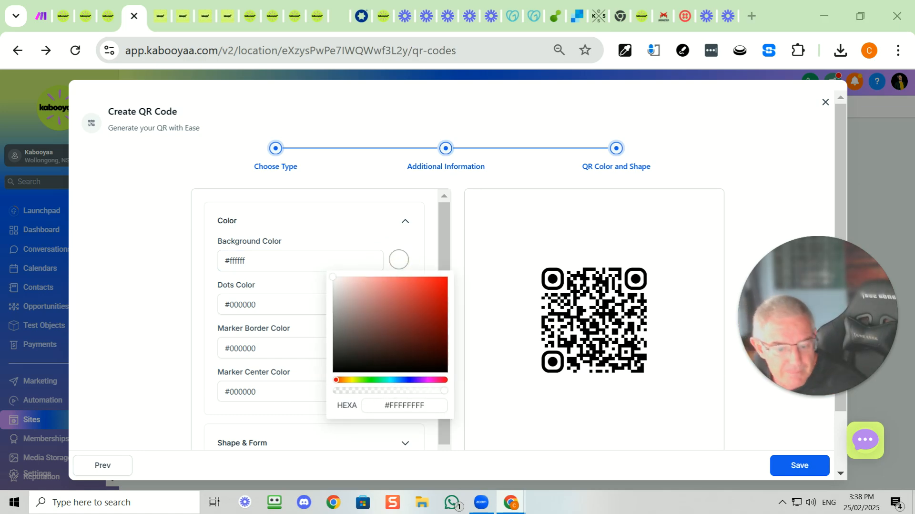
triple_click(419, 405)
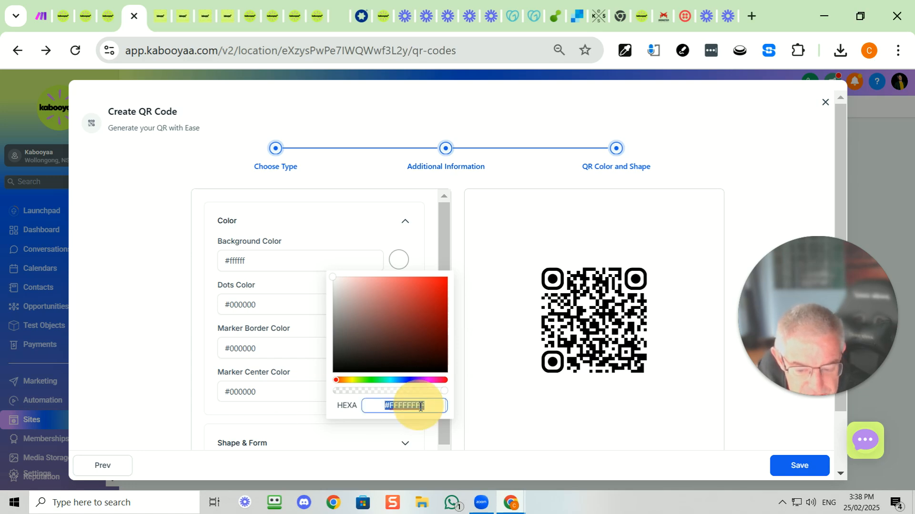
type("#d8ff7d")
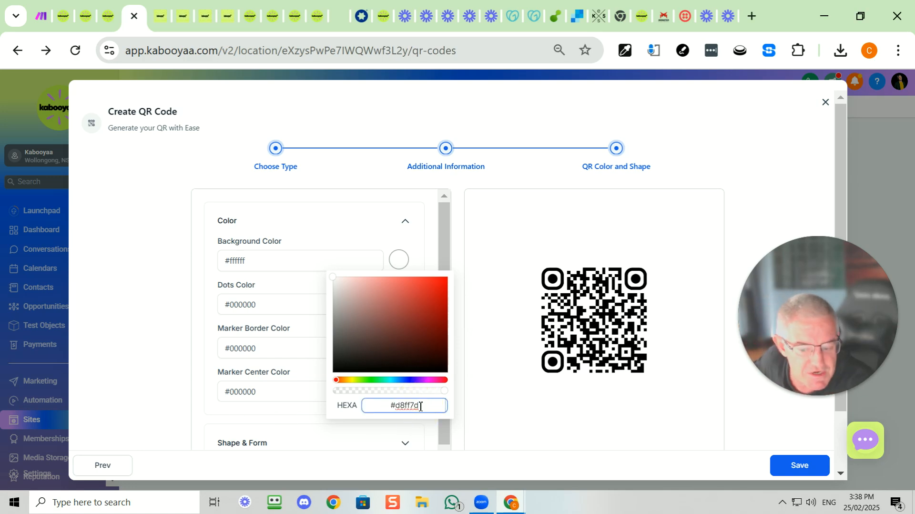
key("Return")
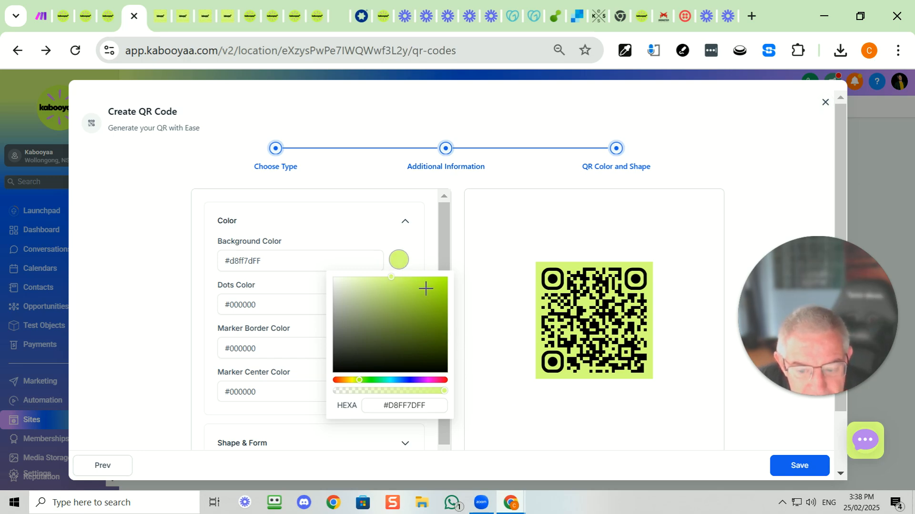
left_click(428, 425)
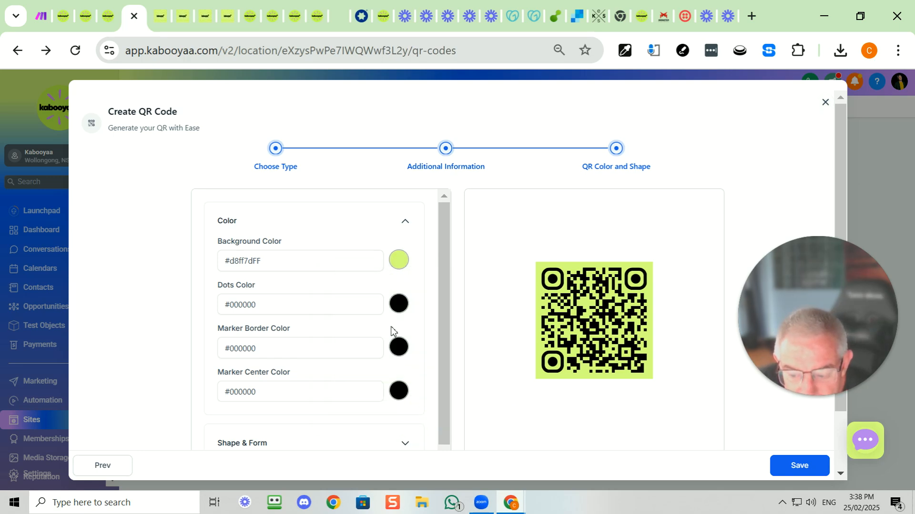
Expand the QR code's shape and form settings and change the marker center to the square shape
scroll(384, 341, "down", 2)
left_click(389, 378)
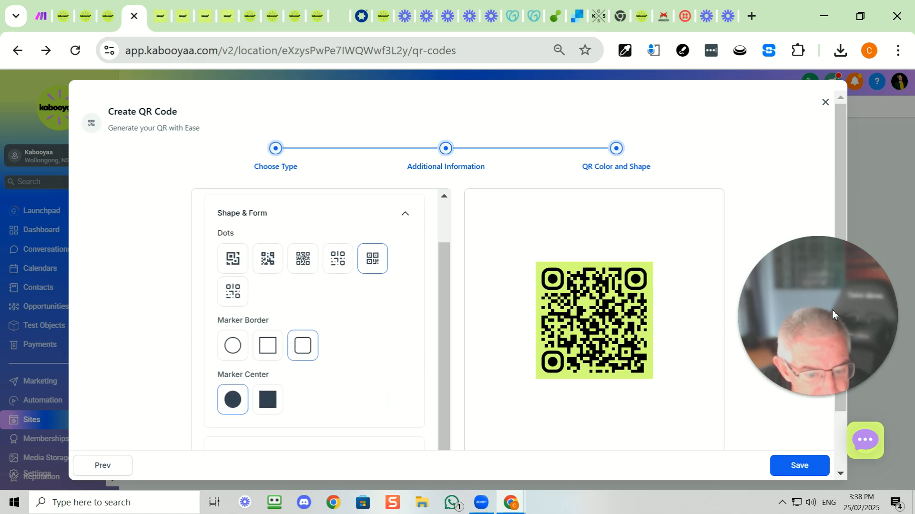
left_click(277, 402)
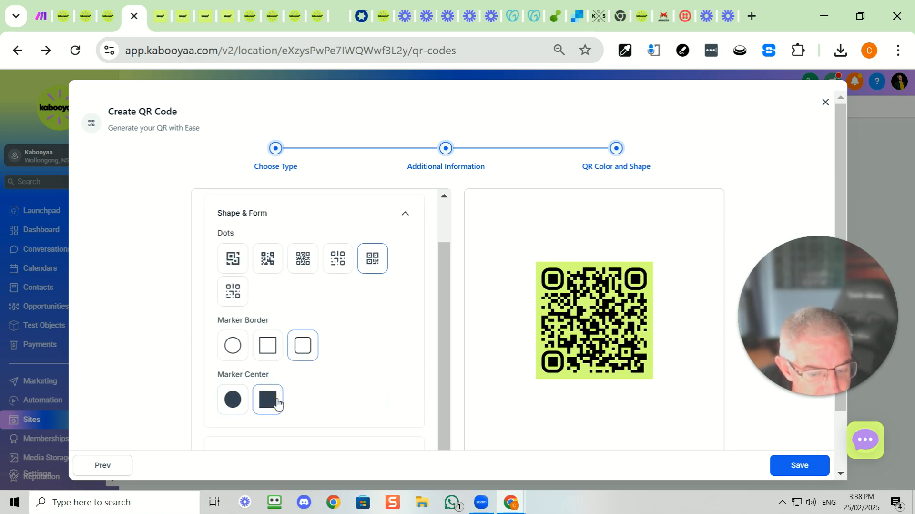
Change the QR code's marker center to the circle shape and expand the logo settings
left_click(231, 399)
scroll(341, 382, "down", 1)
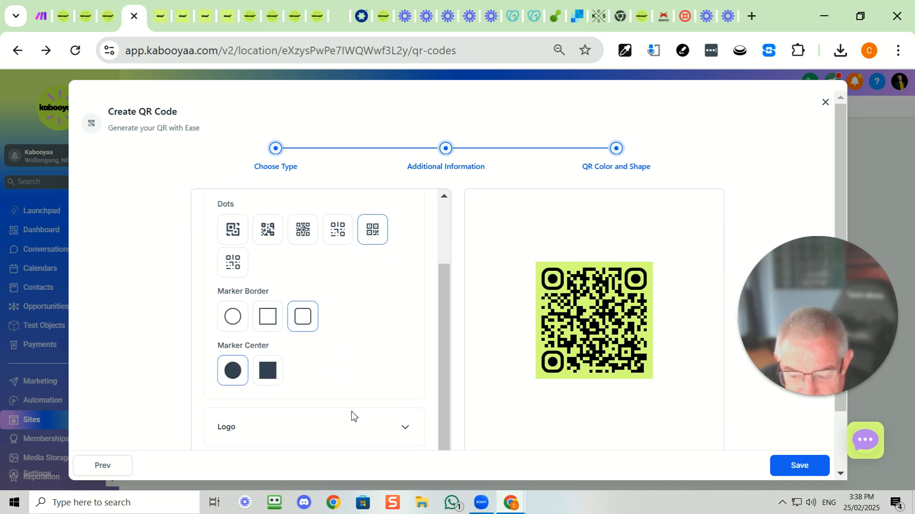
left_click(398, 428)
scroll(395, 420, "down", 2)
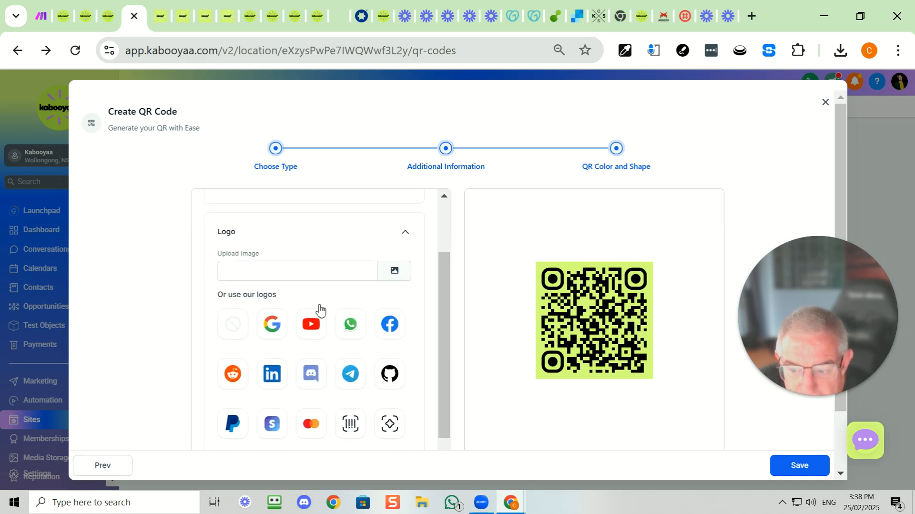
Copy the link of the Kabooyaa icon image from media storage and return to the QR code design
left_click(296, 273)
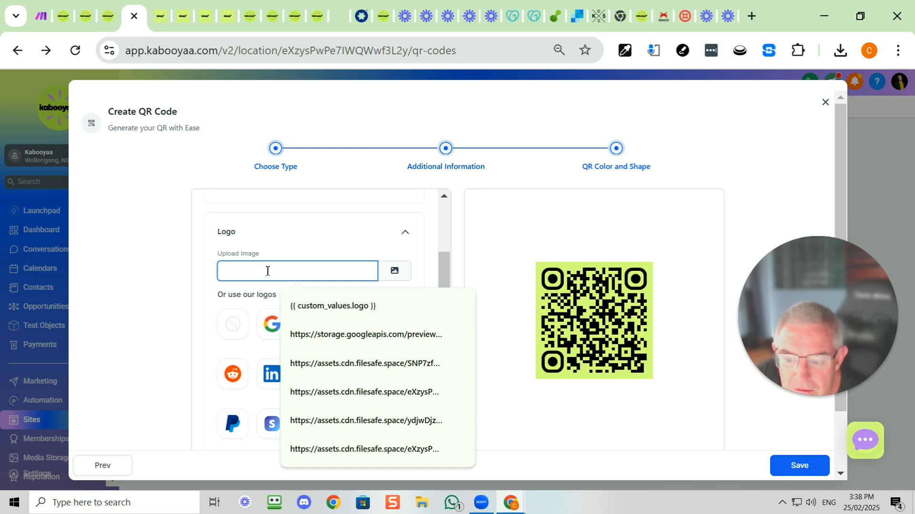
left_click(395, 271)
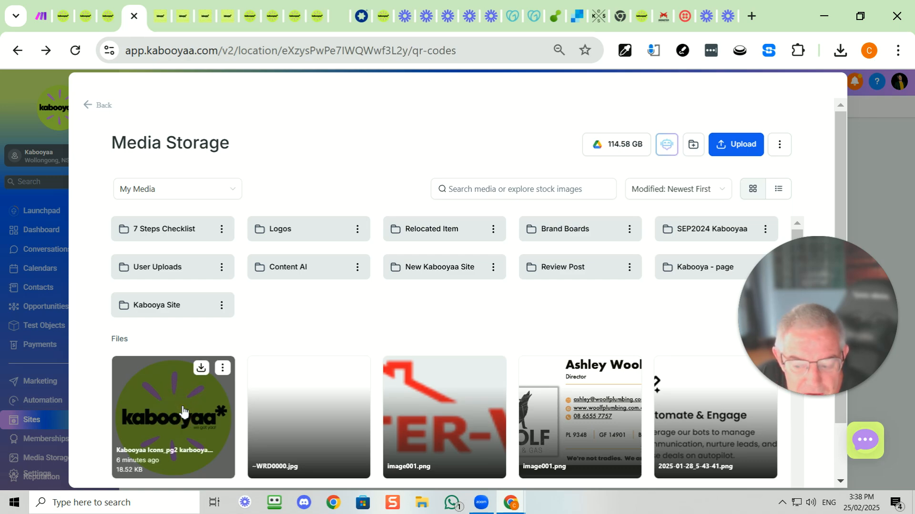
left_click(223, 368)
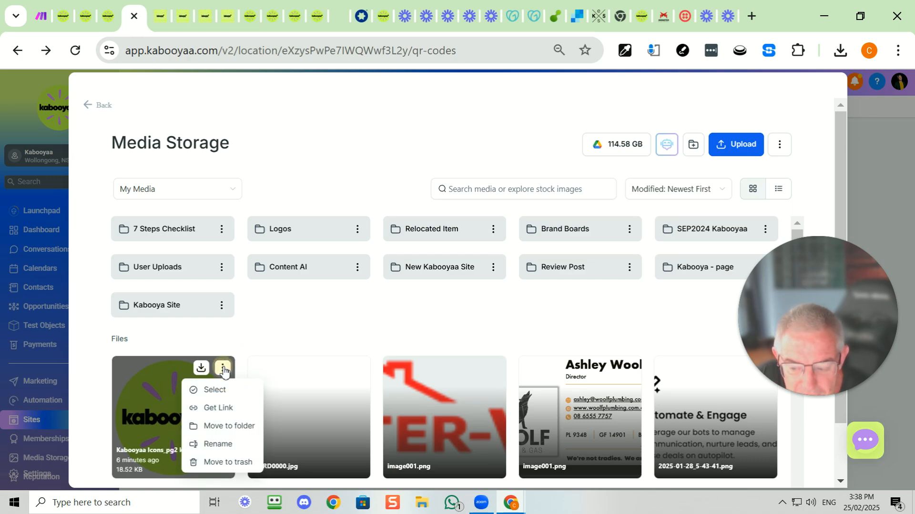
left_click(221, 407)
left_click(93, 105)
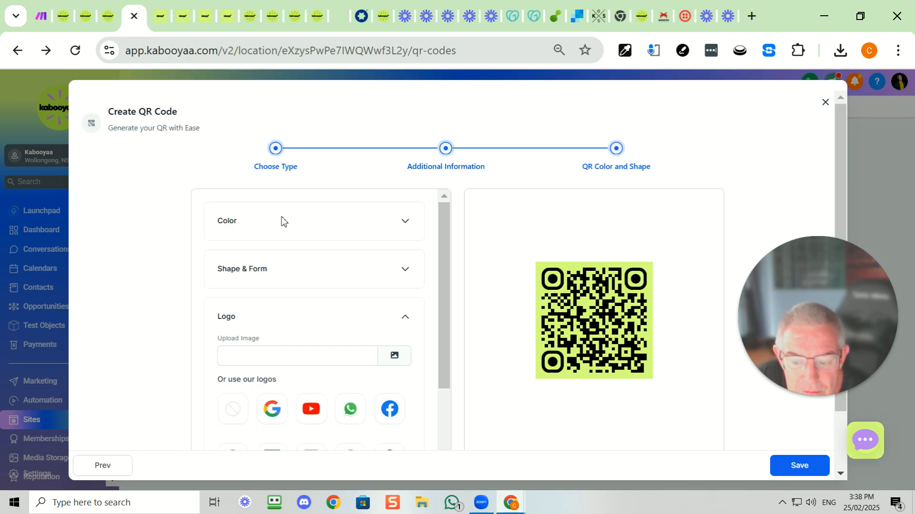
Paste the copied image link as the QR code's logo and turn off removing the background behind it
left_click(275, 354)
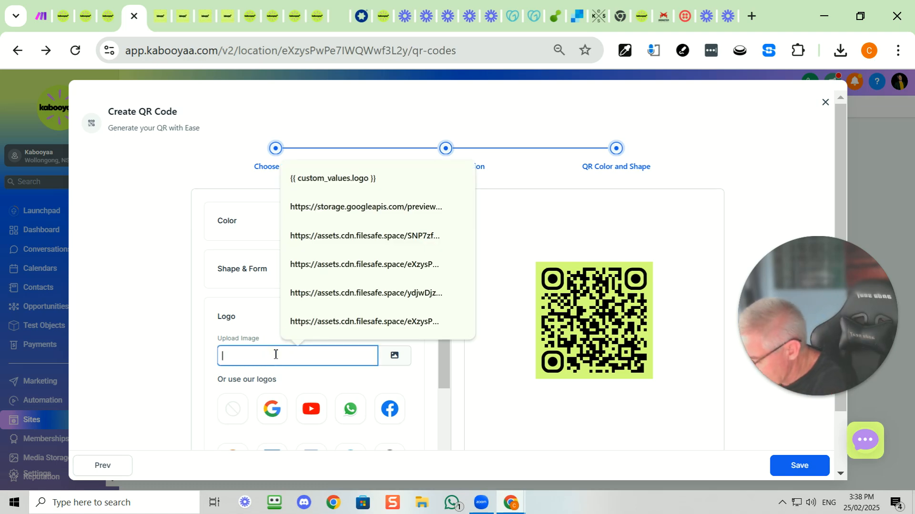
key("ctrl+v")
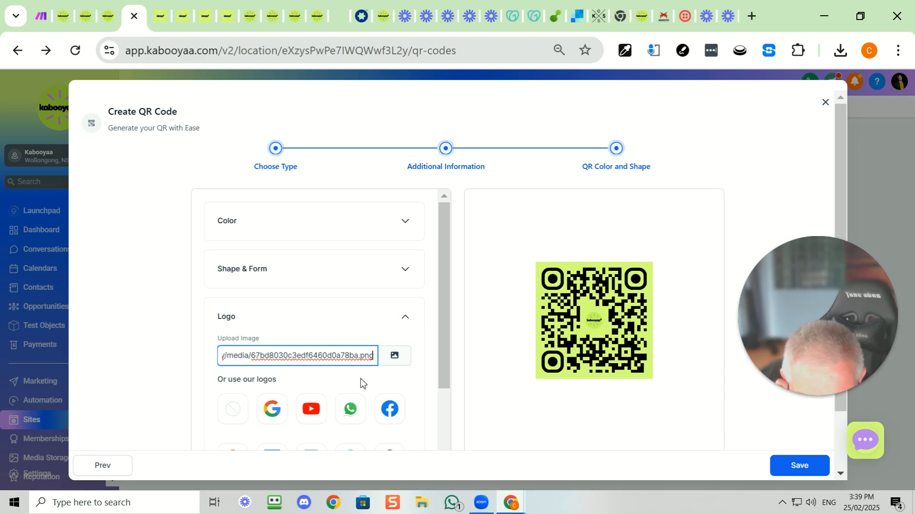
scroll(360, 381, "down", 3)
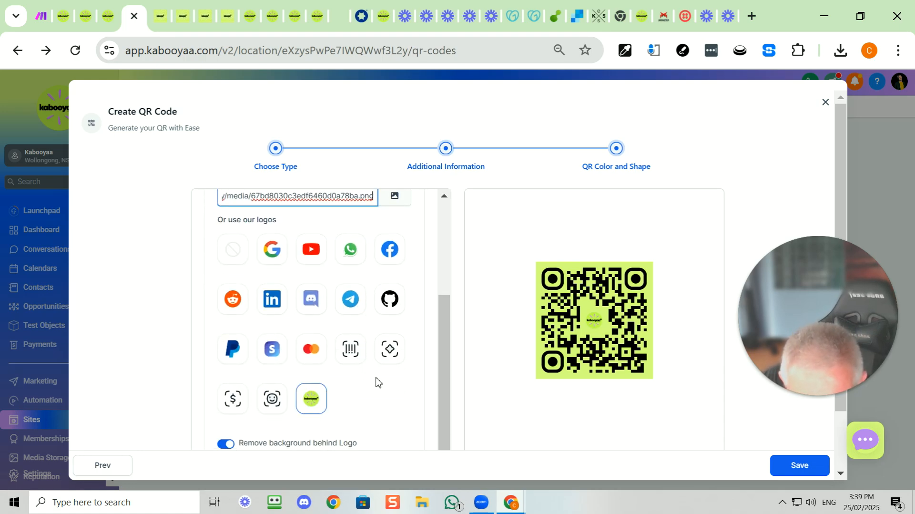
left_click(227, 444)
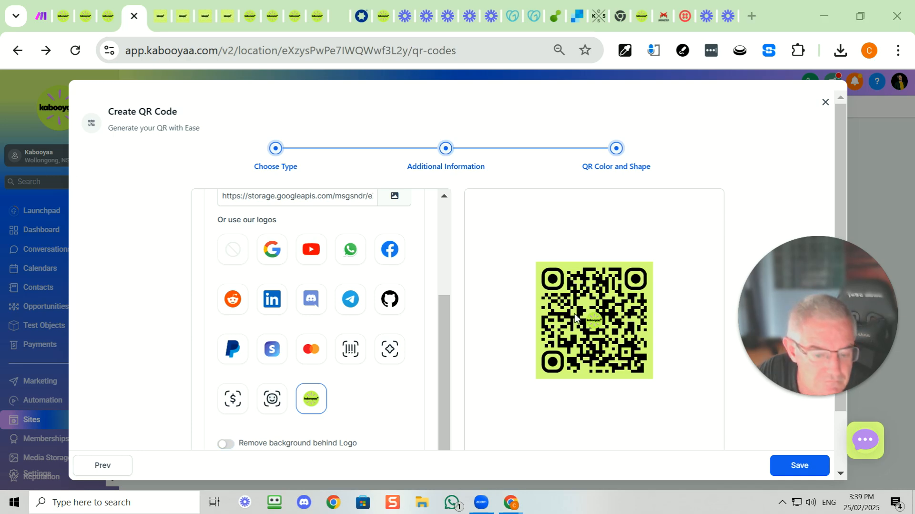
Set the QR code's background color to the hex value #0059ff
left_click_drag(449, 341, 451, 209)
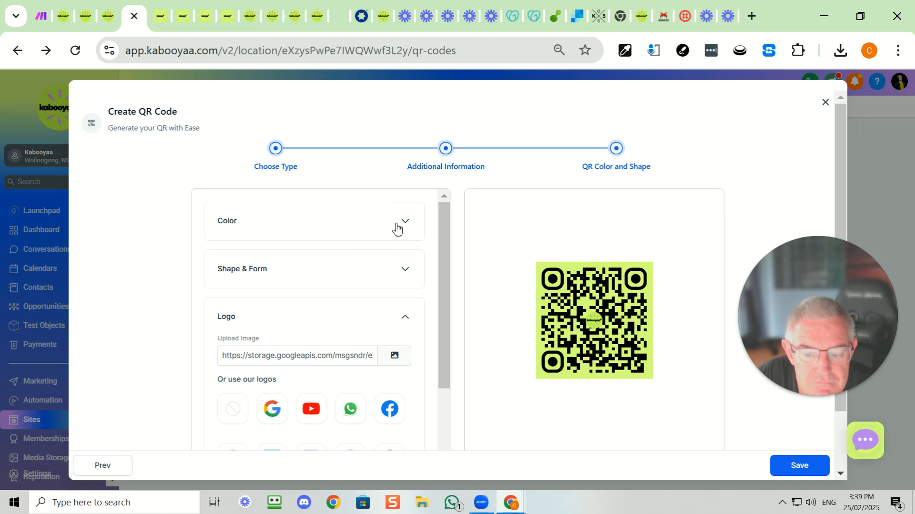
left_click(404, 222)
left_click(398, 260)
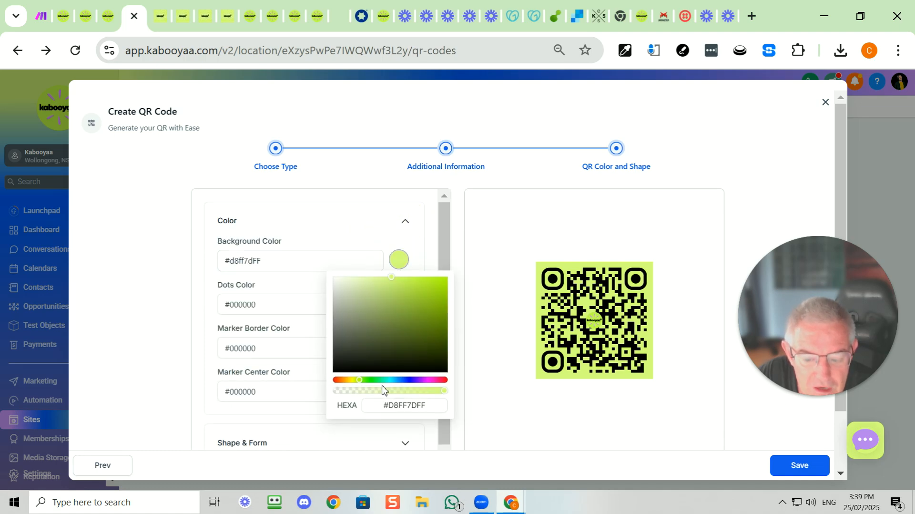
left_click(399, 404)
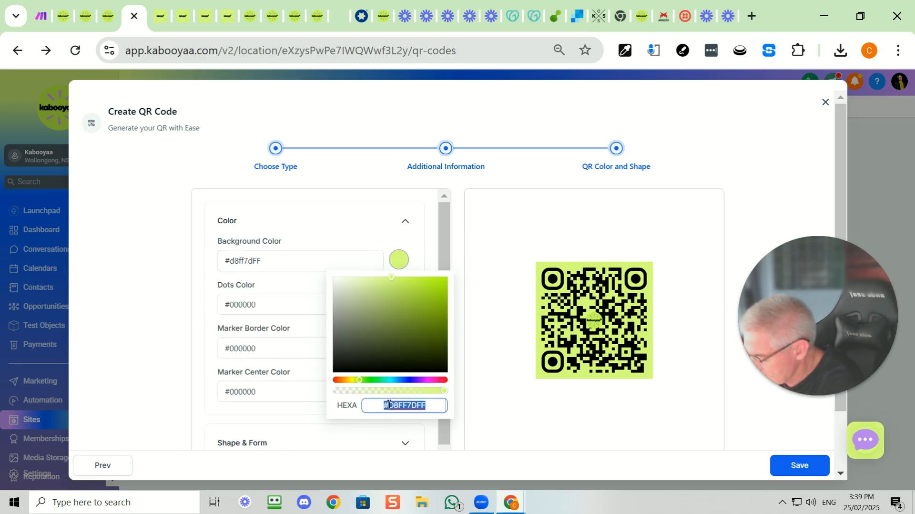
type("#0059ff")
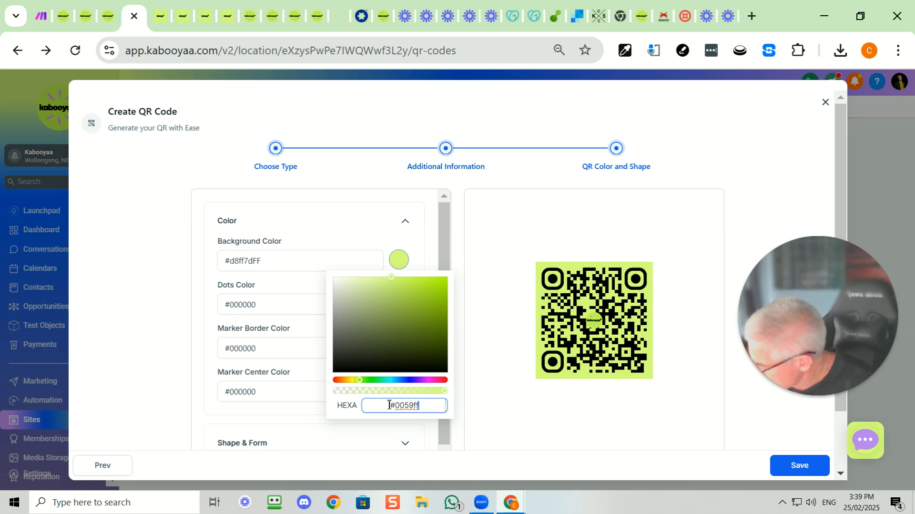
key("Return")
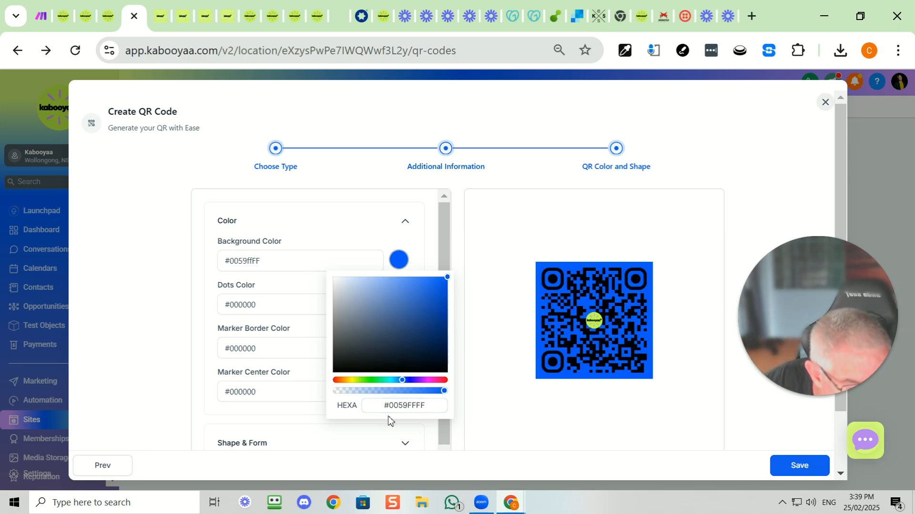
Set the QR code's dots color to the near-white #F9F7F7FF
left_click(295, 310)
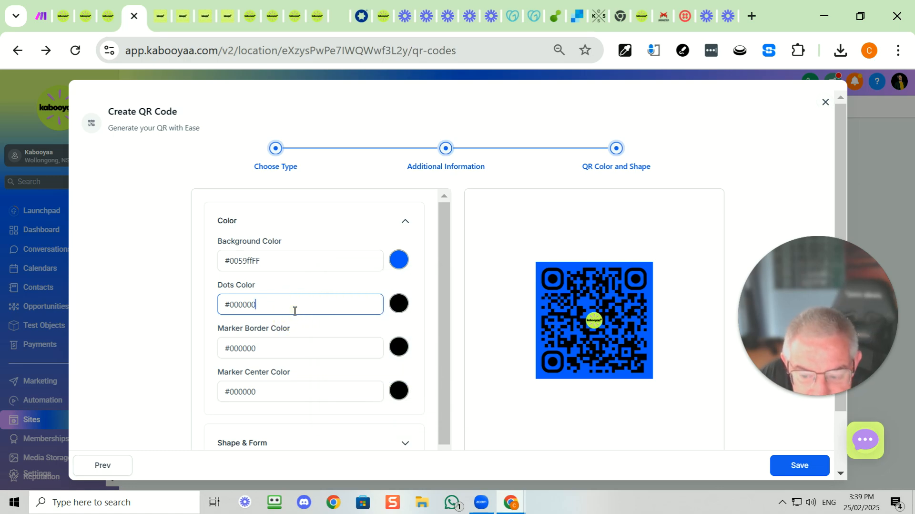
left_click(400, 307)
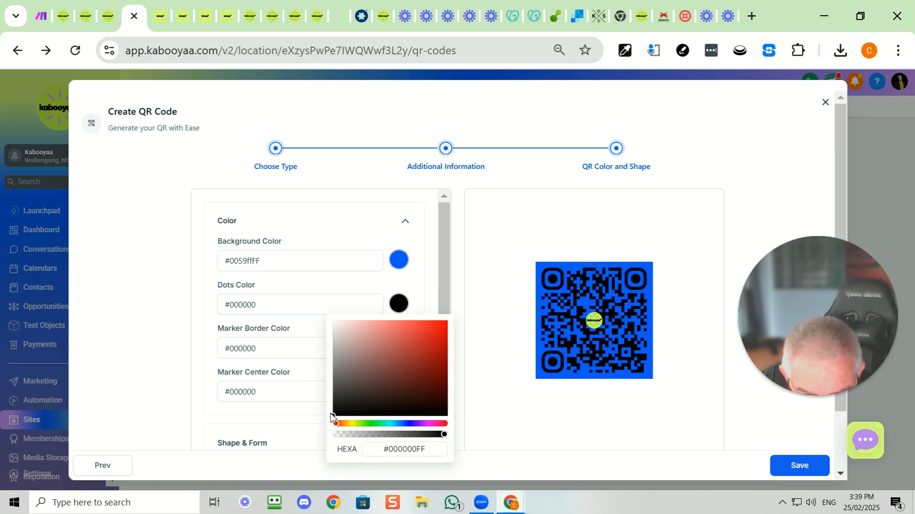
left_click_drag(333, 414, 335, 325)
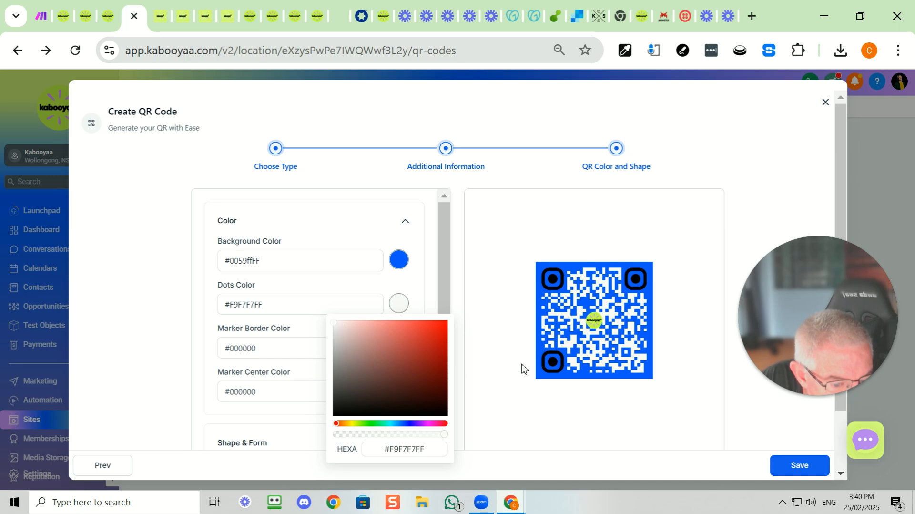
Set the marker border color to white (#FFFFFFFF) and save the QR code
left_click(305, 351)
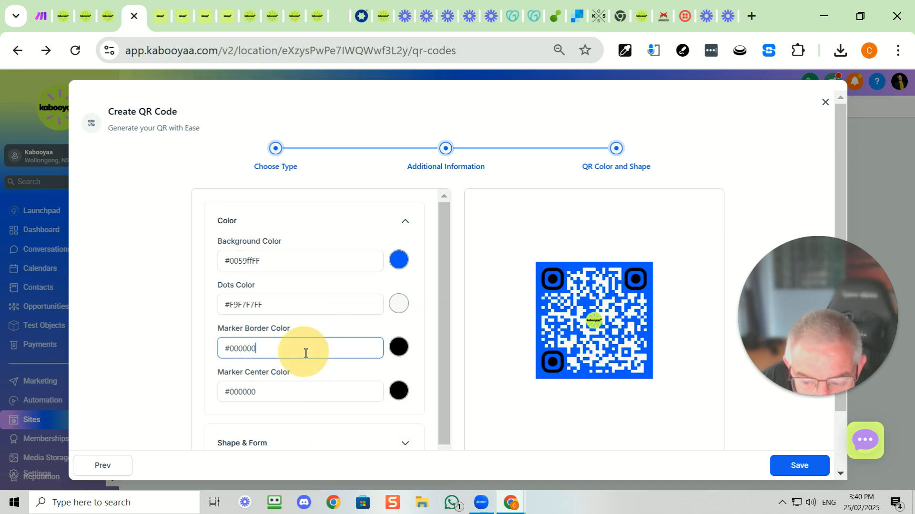
left_click(401, 354)
left_click_drag(333, 288, 333, 193)
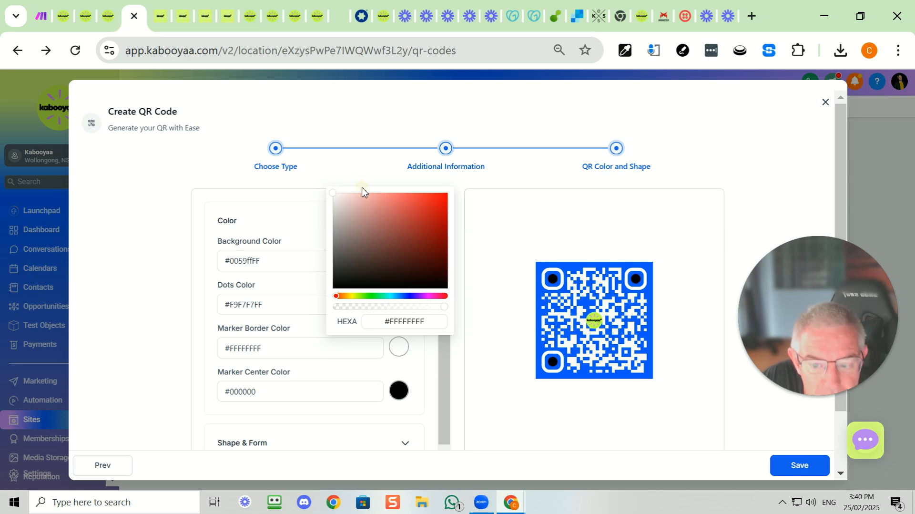
left_click(292, 224)
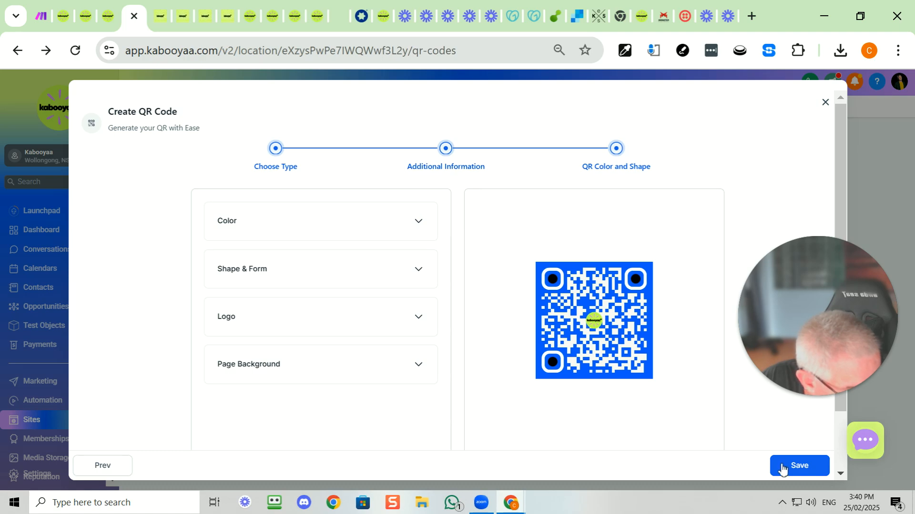
left_click(792, 467)
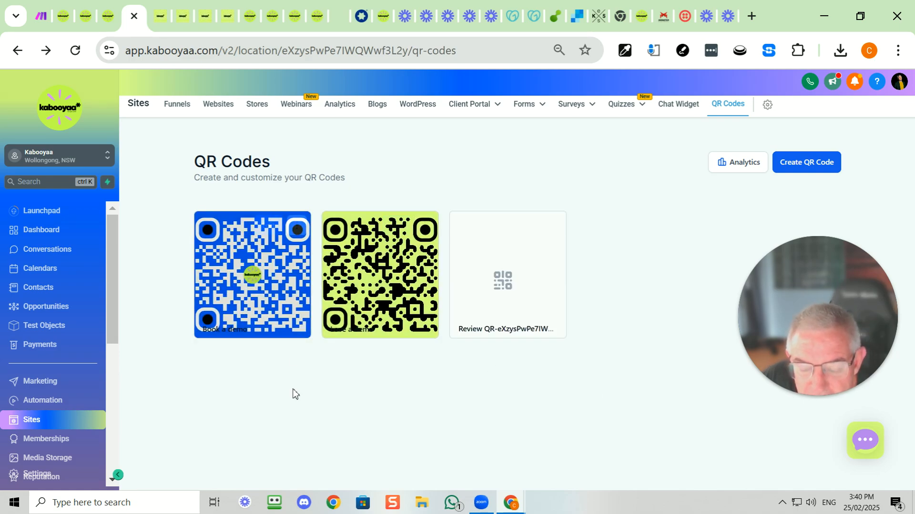
mouse_move(293, 322)
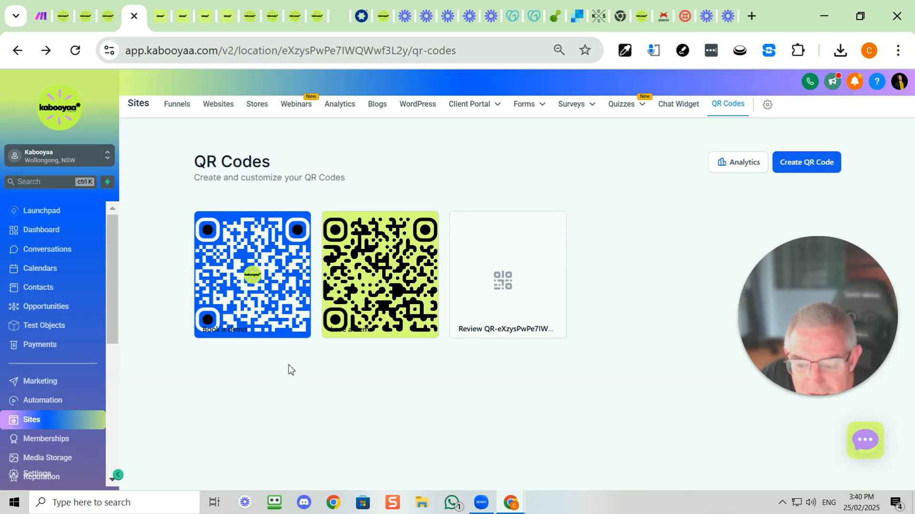
mouse_move(264, 335)
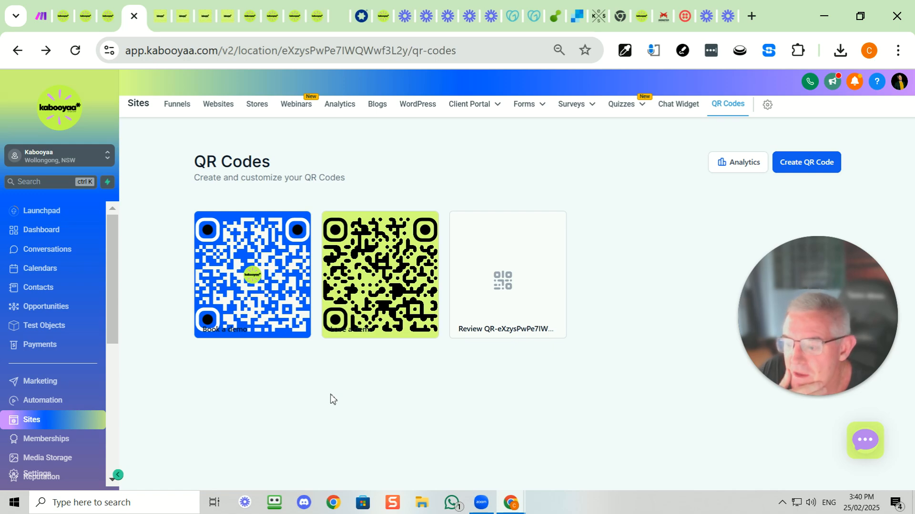
mouse_move(286, 302)
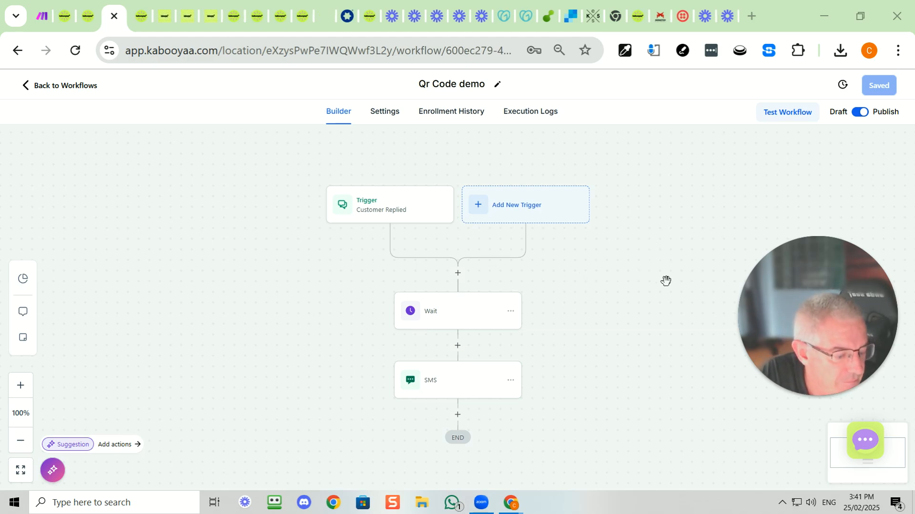
left_click_drag(854, 320, 854, 369)
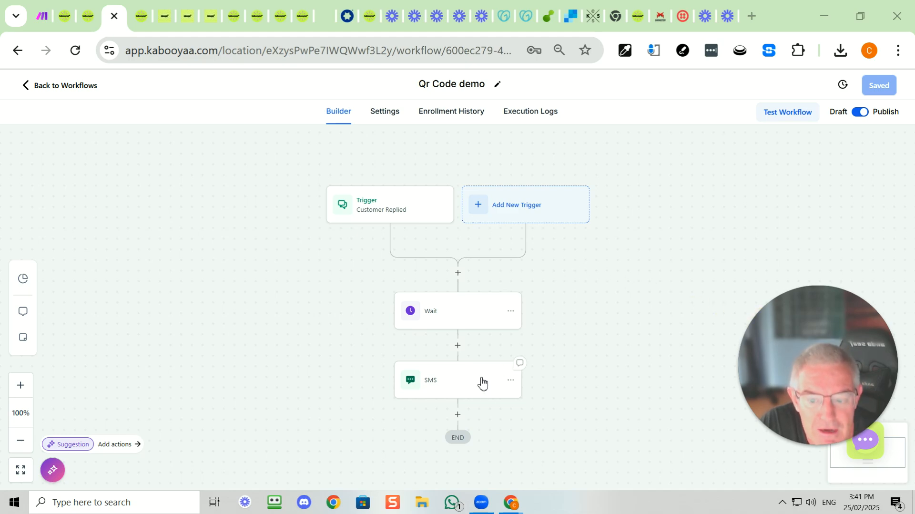
Return to the workflow list and create a new workflow from scratch
left_click(66, 87)
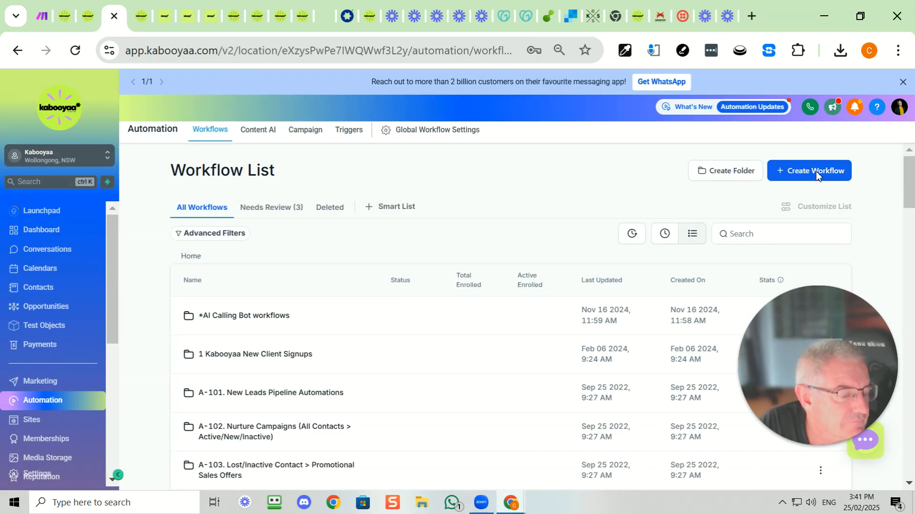
left_click(811, 173)
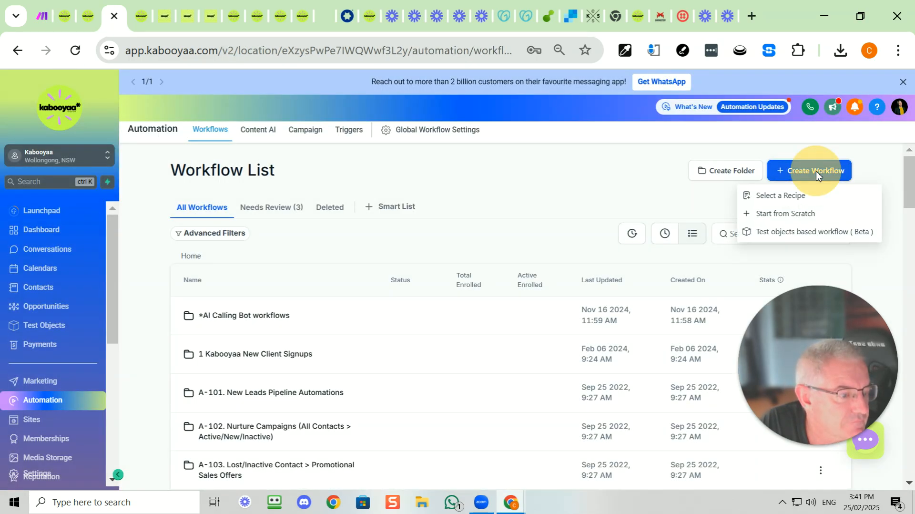
left_click(806, 216)
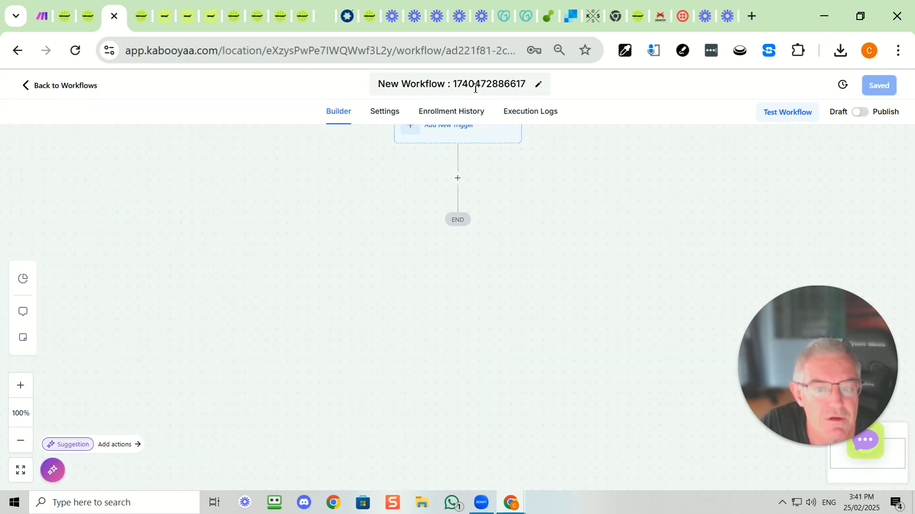
Rename the new workflow as "new demo sms"
triple_click(475, 89)
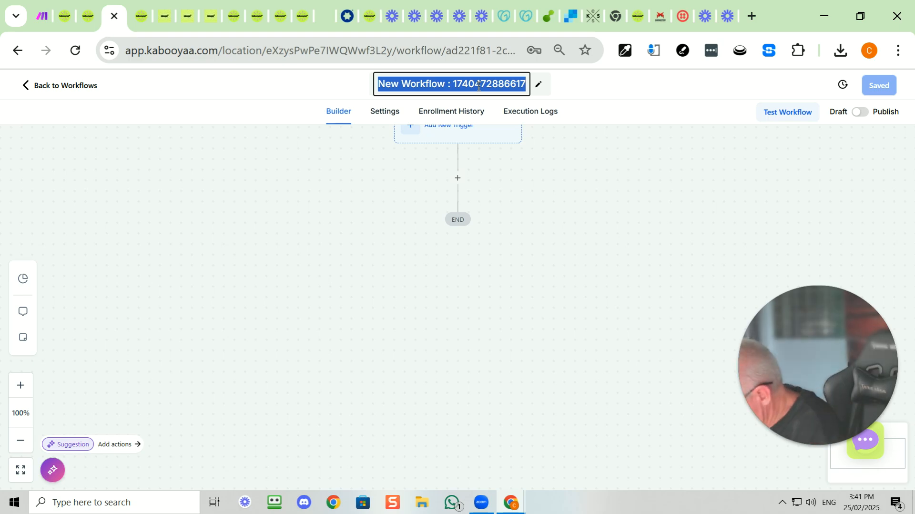
type("new demo")
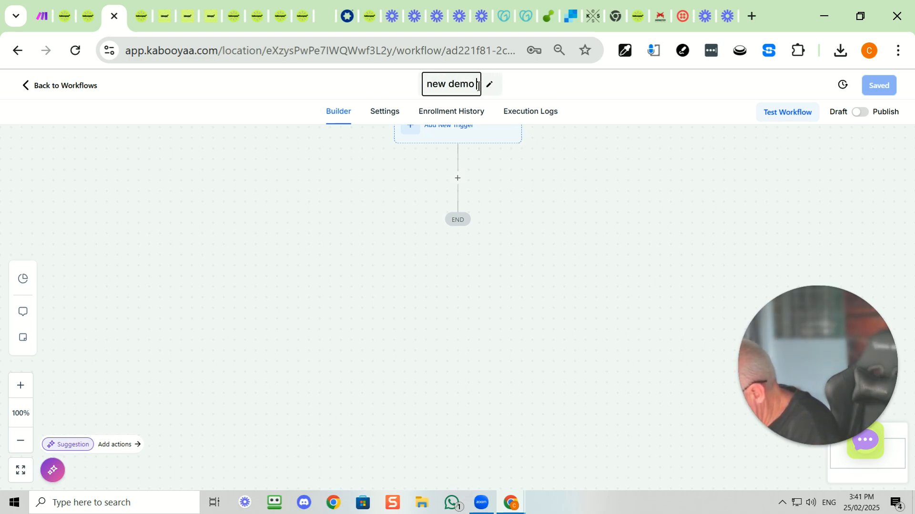
type(" sms")
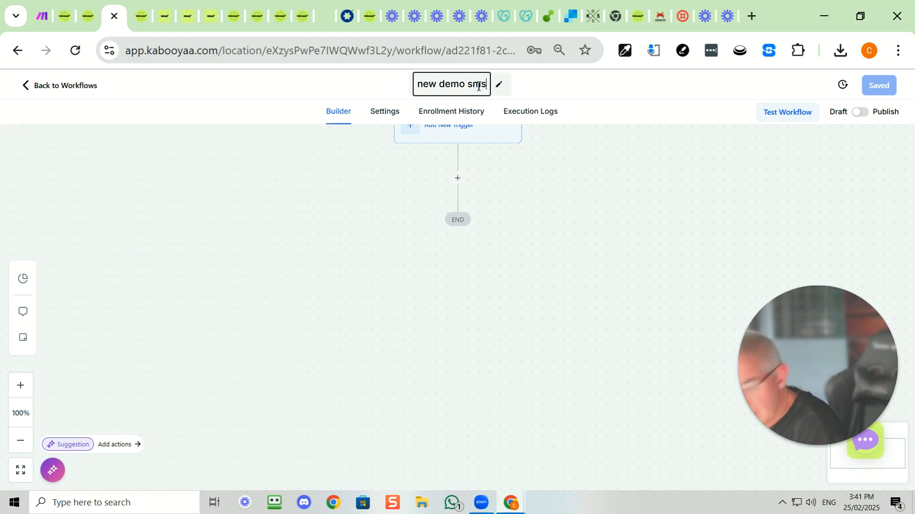
left_click(590, 224)
Add a new workflow trigger, searching for "cust" and choosing Customer Replied
scroll(524, 223, "up", 2)
left_click(492, 208)
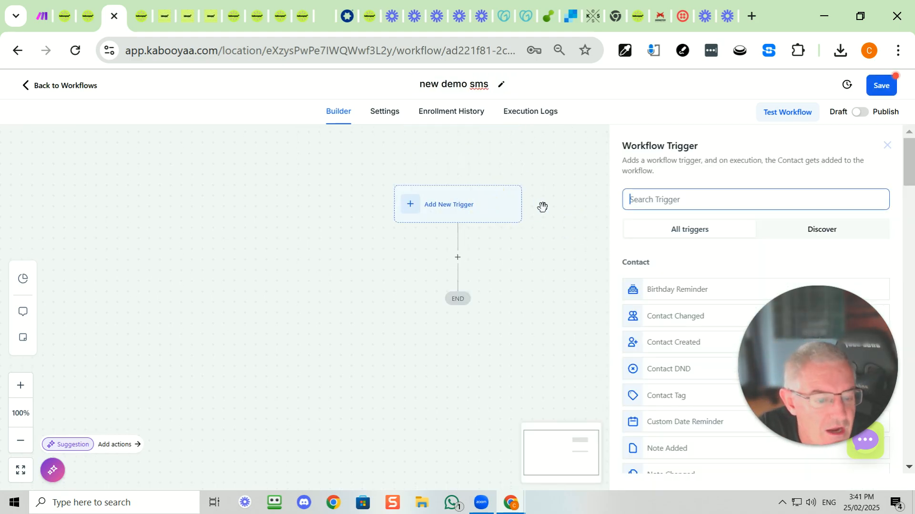
left_click(637, 199)
type("cust")
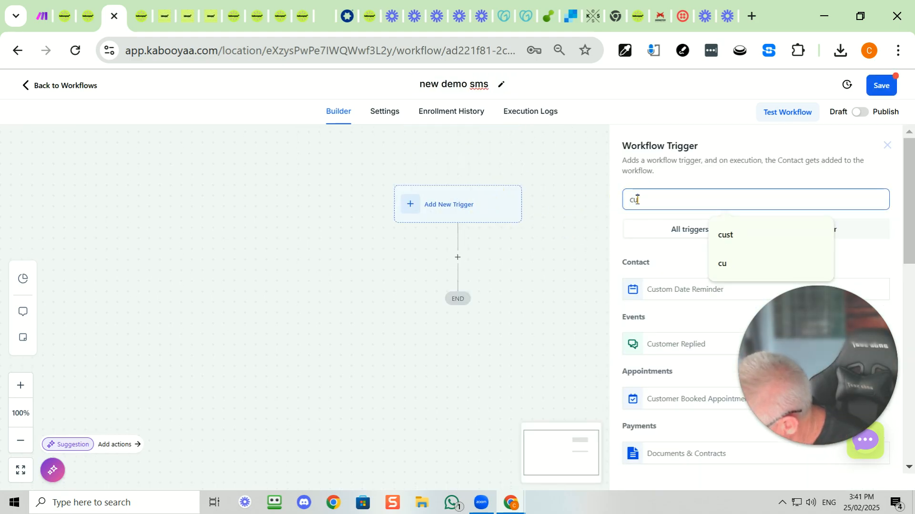
left_click(672, 347)
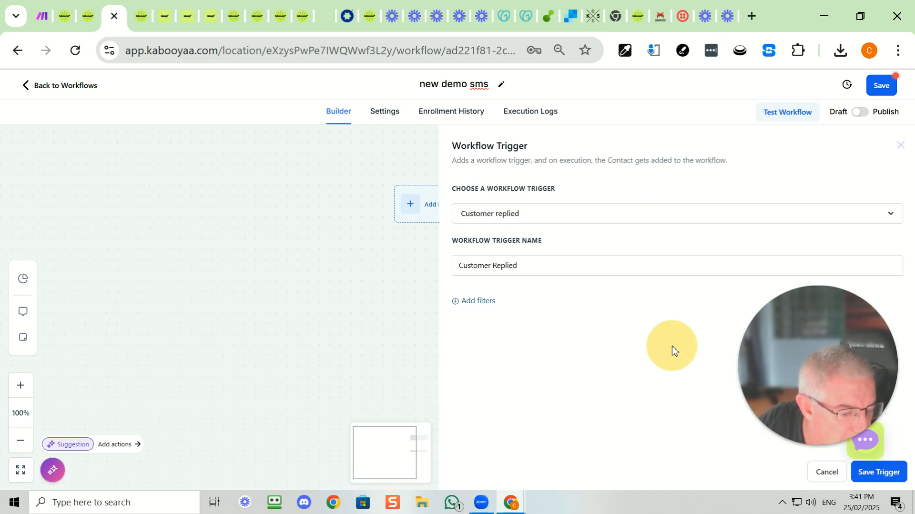
Add a trigger filter that limits the reply channel to SMS
left_click(487, 302)
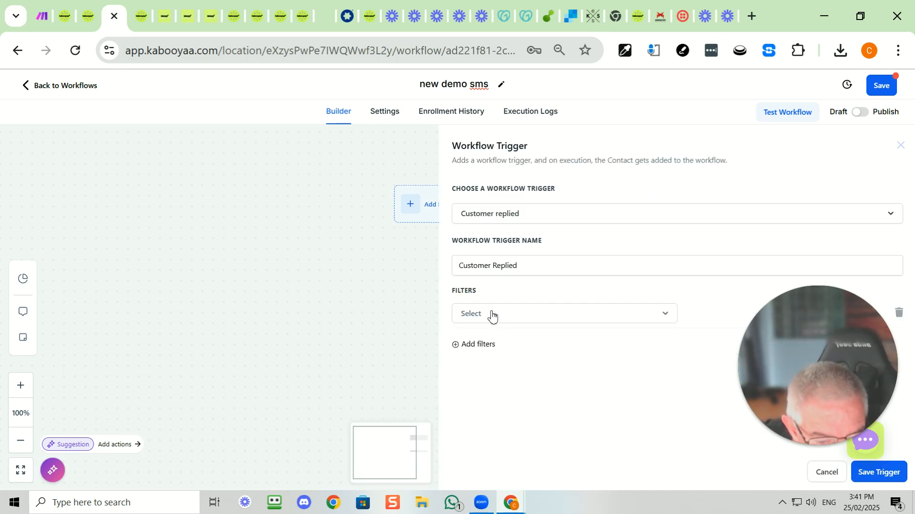
left_click(492, 316)
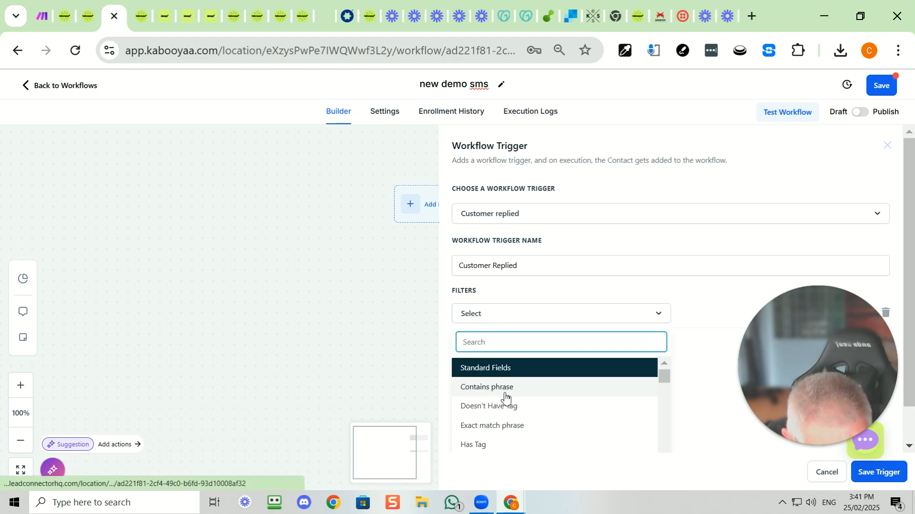
scroll(505, 397, "down", 2)
left_click(498, 421)
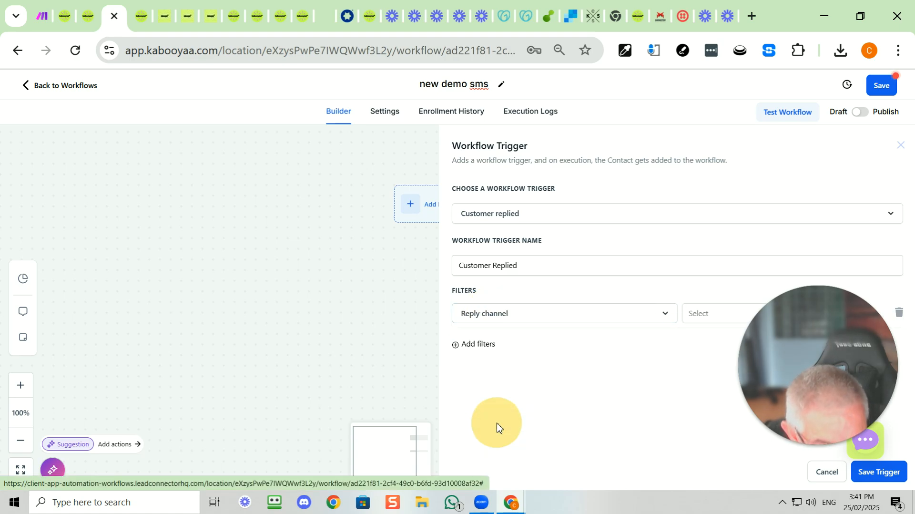
left_click(700, 314)
scroll(713, 390, "down", 2)
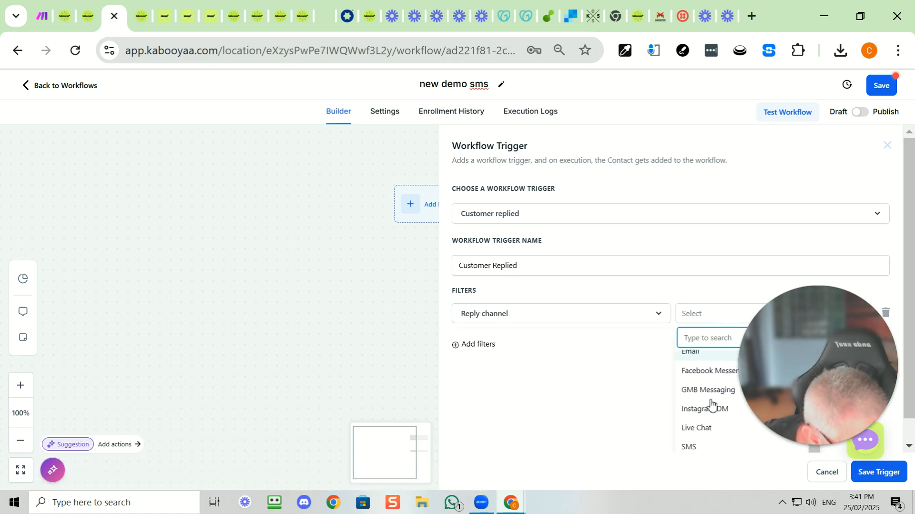
left_click(718, 448)
Add a Contains phrase filter to the trigger with the phrase "I would Love a"
left_click(486, 345)
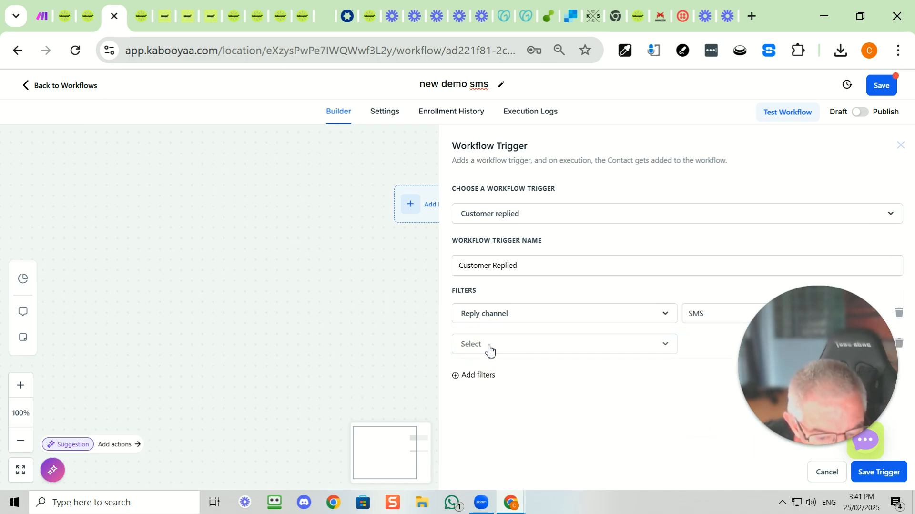
left_click(489, 350)
left_click(506, 418)
left_click(691, 347)
type("I would Love a")
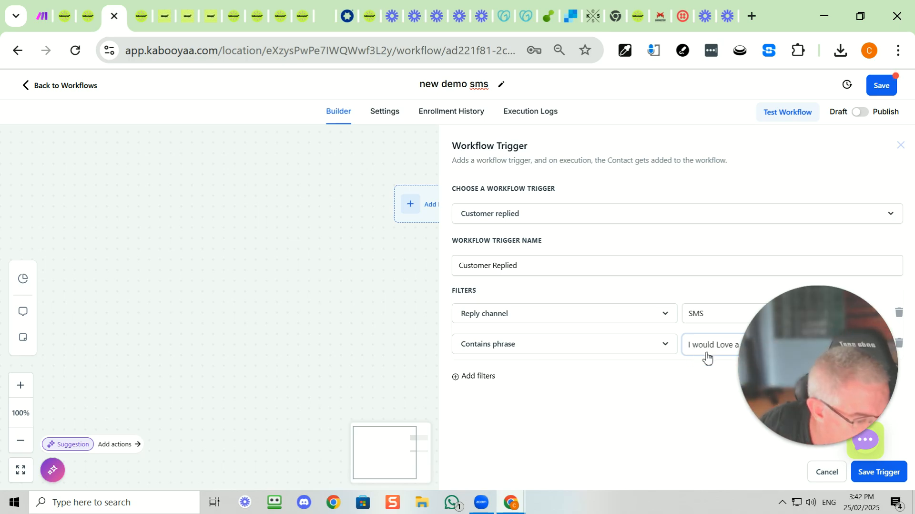
Check the message wording in the SMS QR code's additional information and return to the workflow
left_click(133, 15)
left_click(267, 225)
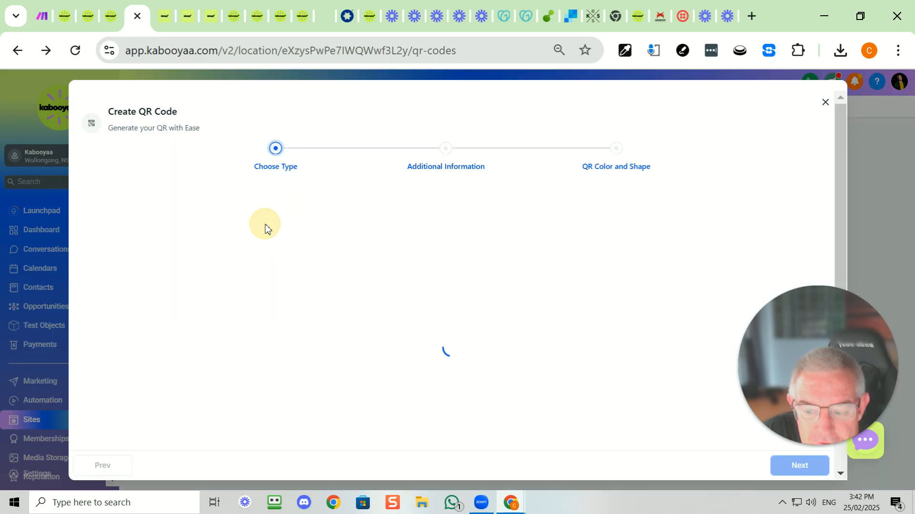
left_click(289, 299)
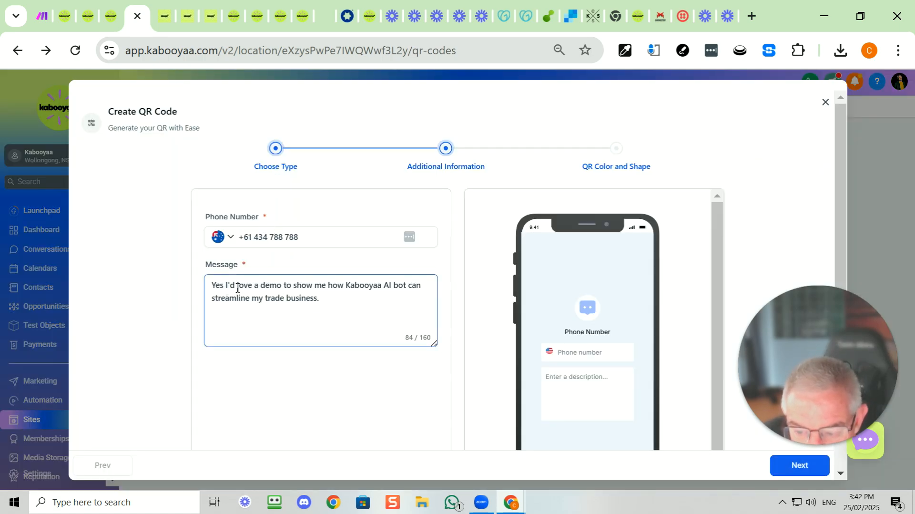
left_click(113, 17)
Remove the Contains phrase filter from the trigger
left_click(718, 347)
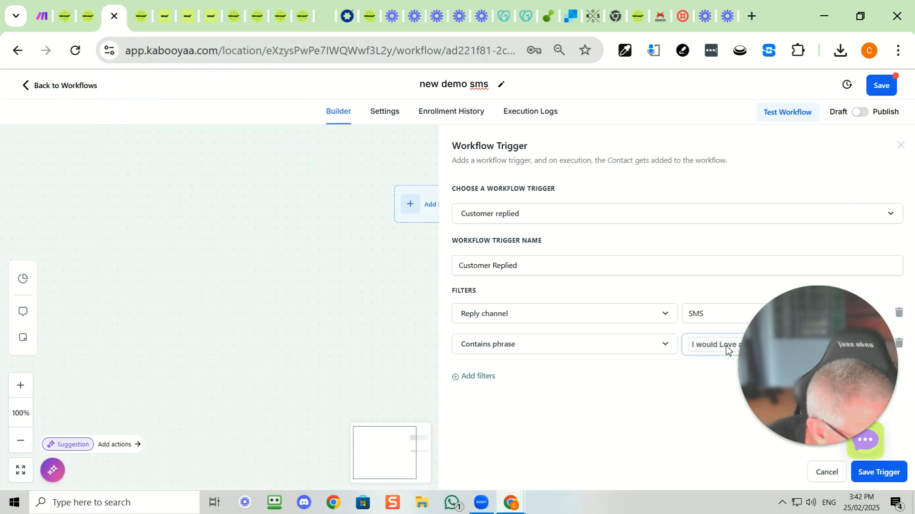
left_click_drag(834, 311, 845, 177)
left_click(771, 344)
left_click(771, 343)
left_click(770, 344)
left_click(898, 343)
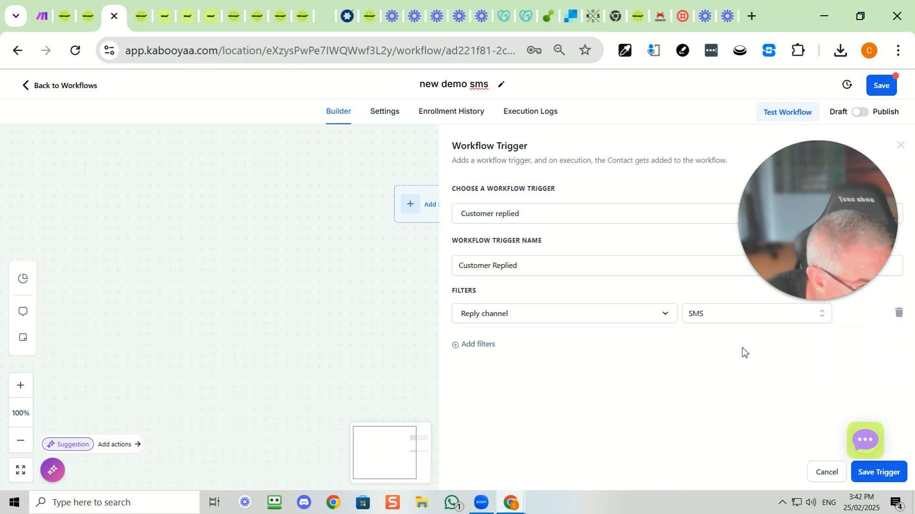
Add a Contains phrase filter with the phrase "Yes I'd Love a demo" and save the trigger
left_click(484, 352)
left_click(487, 349)
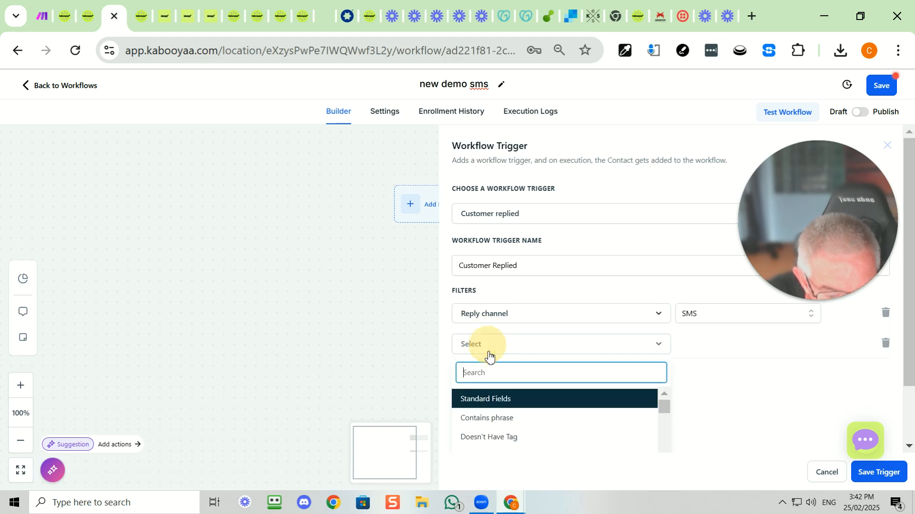
left_click(499, 418)
left_click(722, 351)
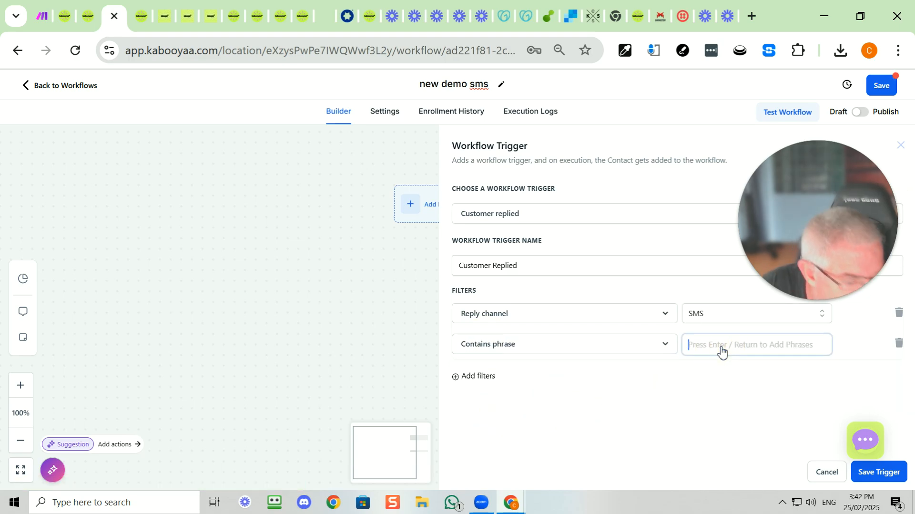
type("Y")
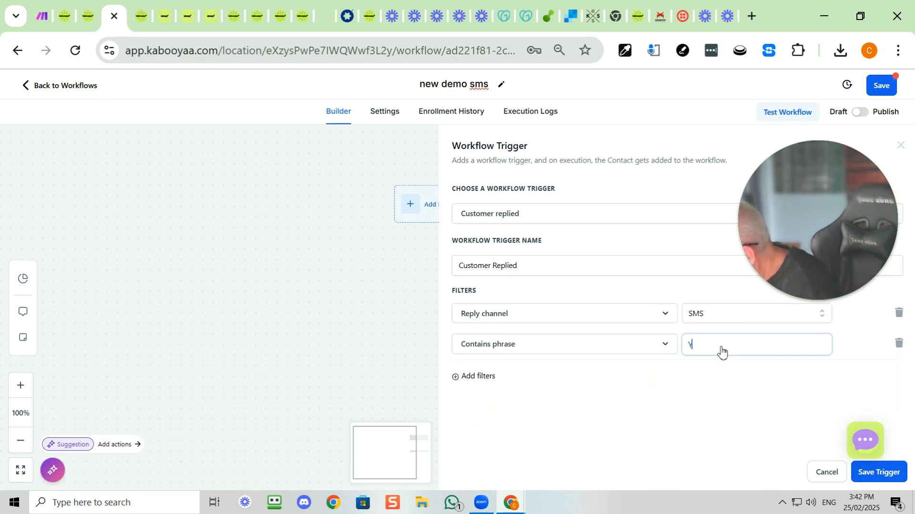
type("es I")
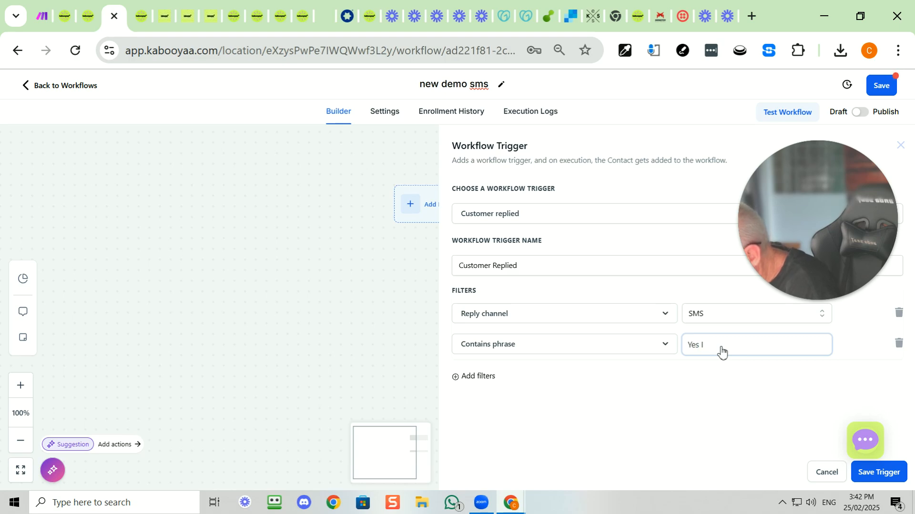
type("'d Lo")
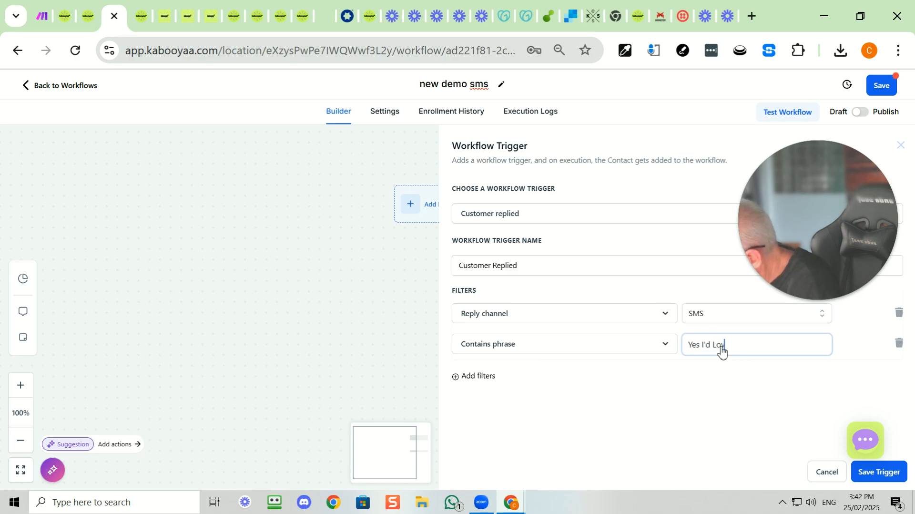
type("ve a demo")
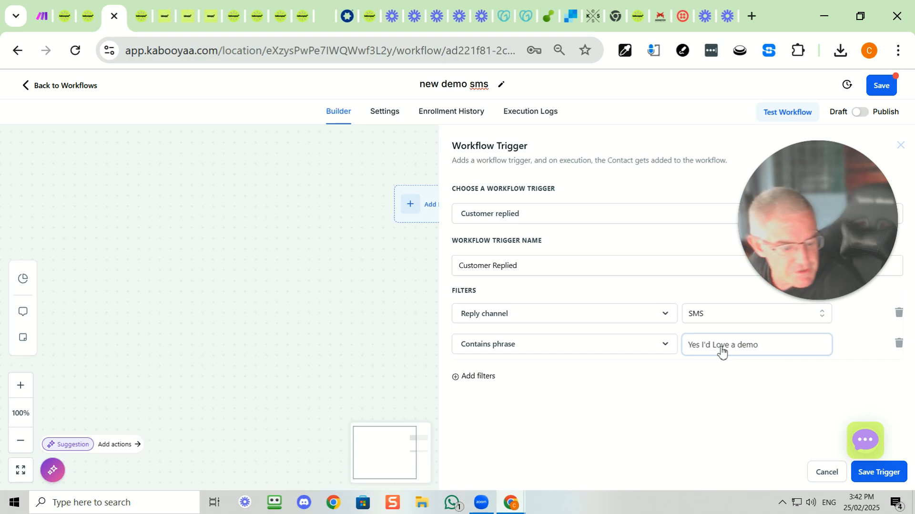
left_click(774, 378)
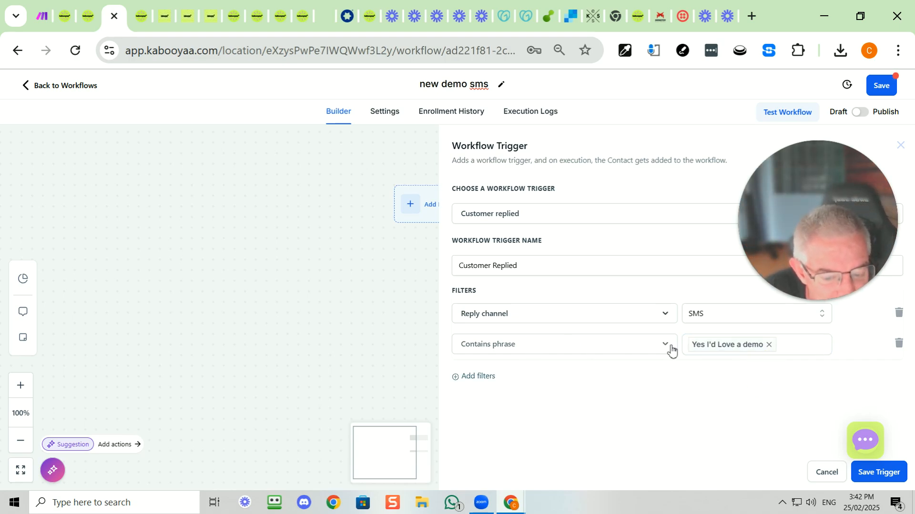
left_click(875, 473)
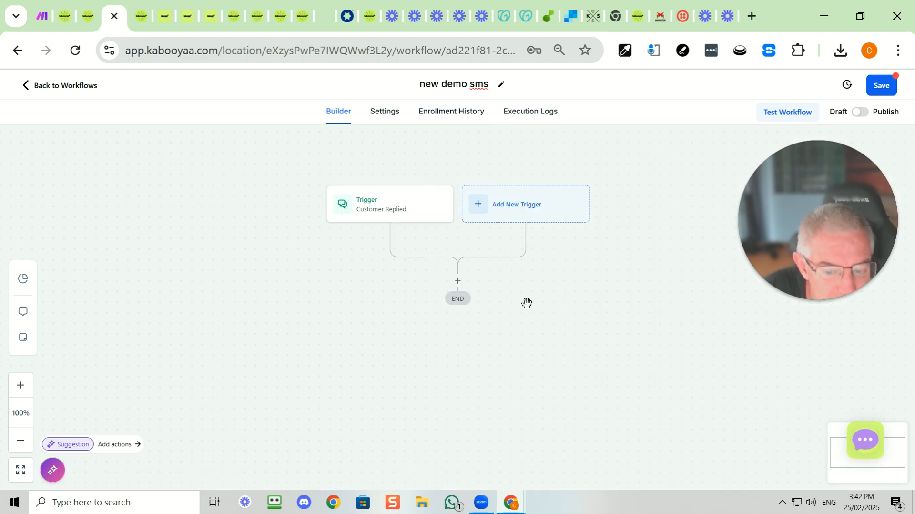
Add a Wait action below the trigger with a time delay of 0.3 minutes and save it
left_click(458, 284)
left_click(639, 188)
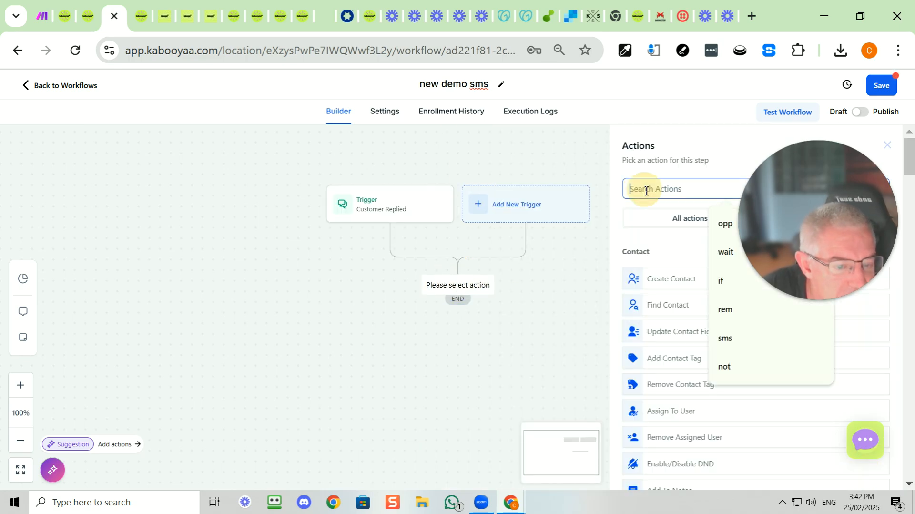
type("wai")
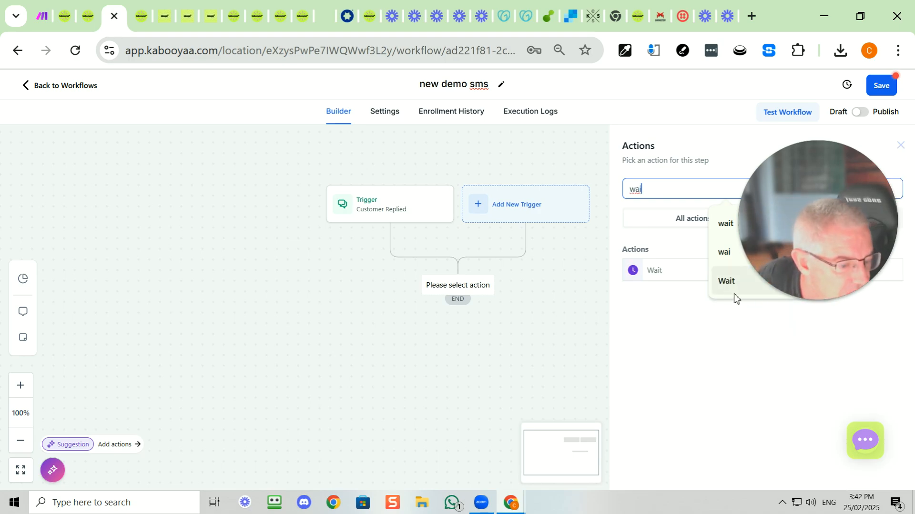
left_click(680, 274)
left_click(467, 307)
left_click_drag(467, 310, 456, 311)
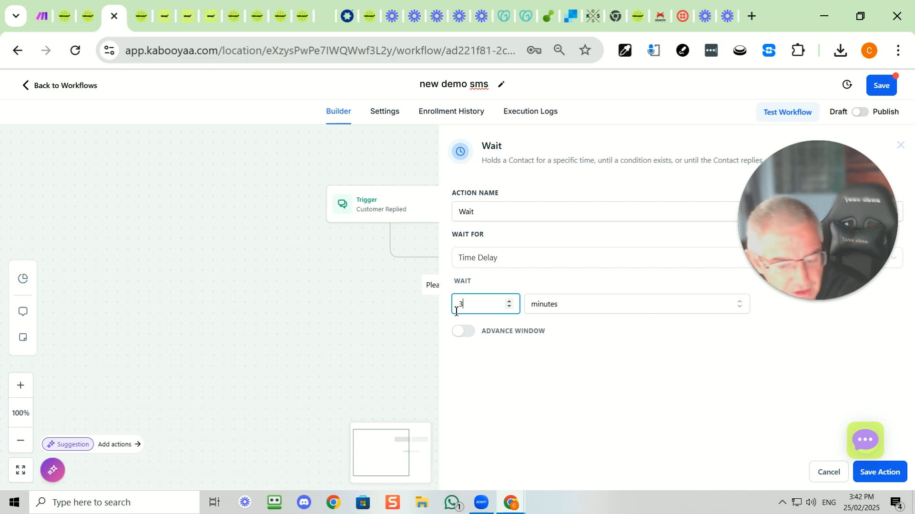
left_click_drag(464, 308, 448, 311)
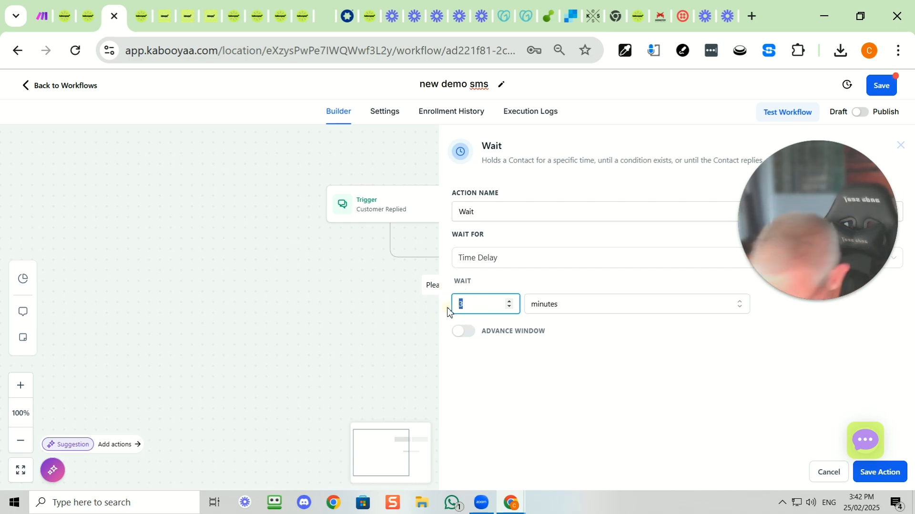
type("0.3")
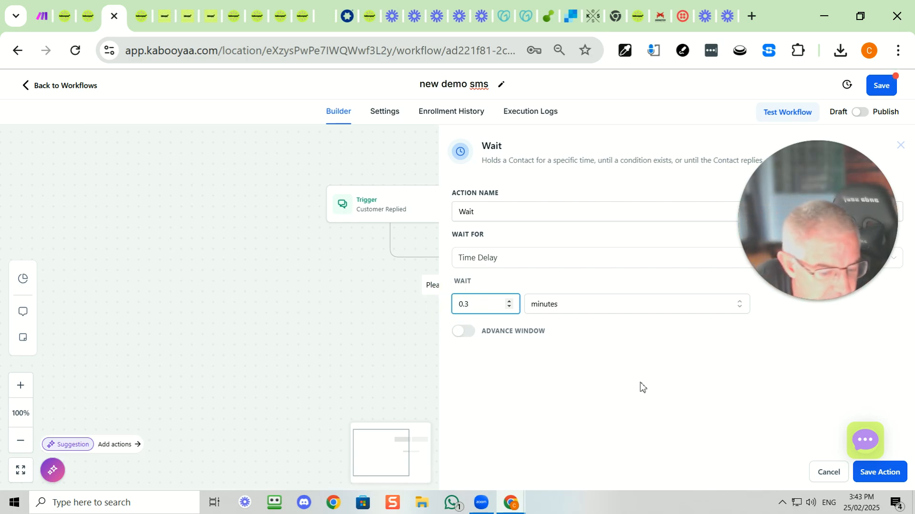
left_click(858, 471)
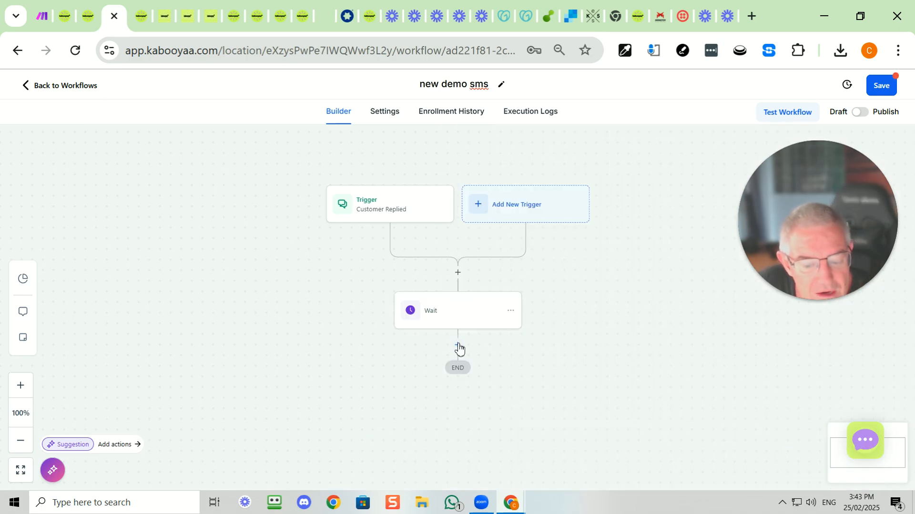
left_click(458, 343)
left_click(656, 196)
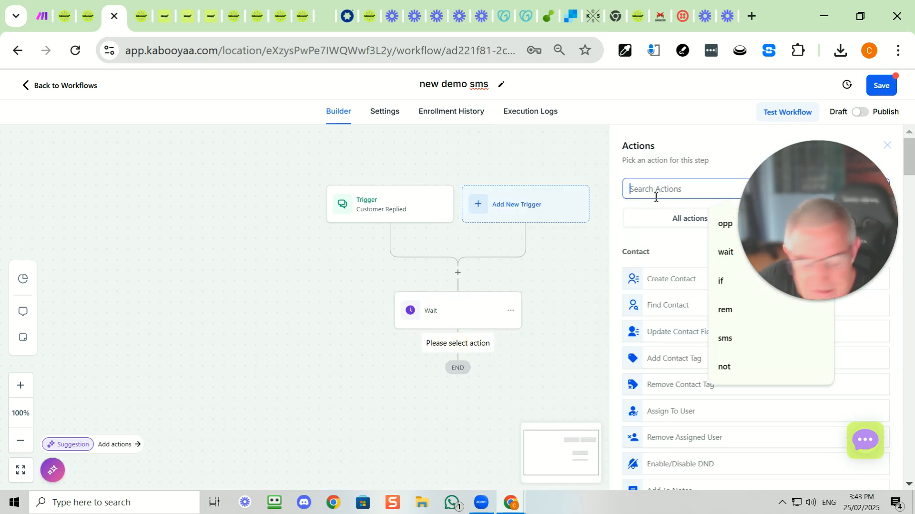
type("sms")
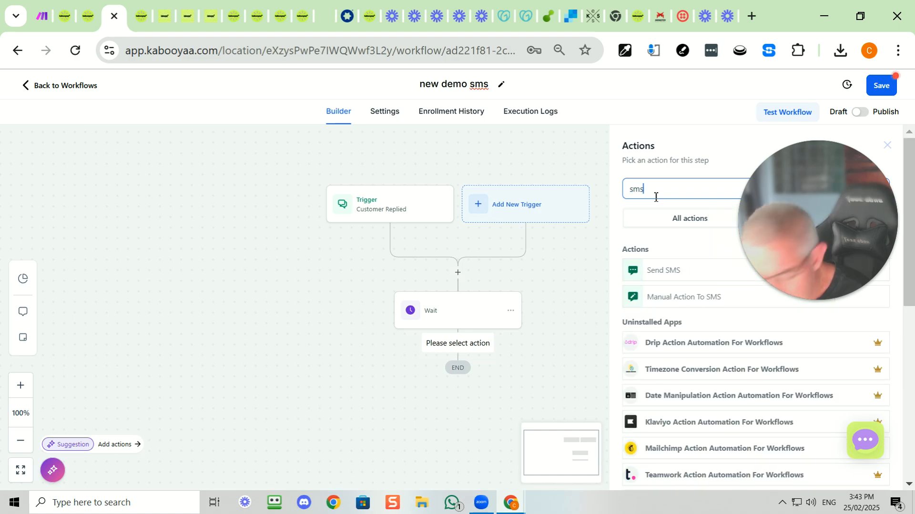
left_click(659, 272)
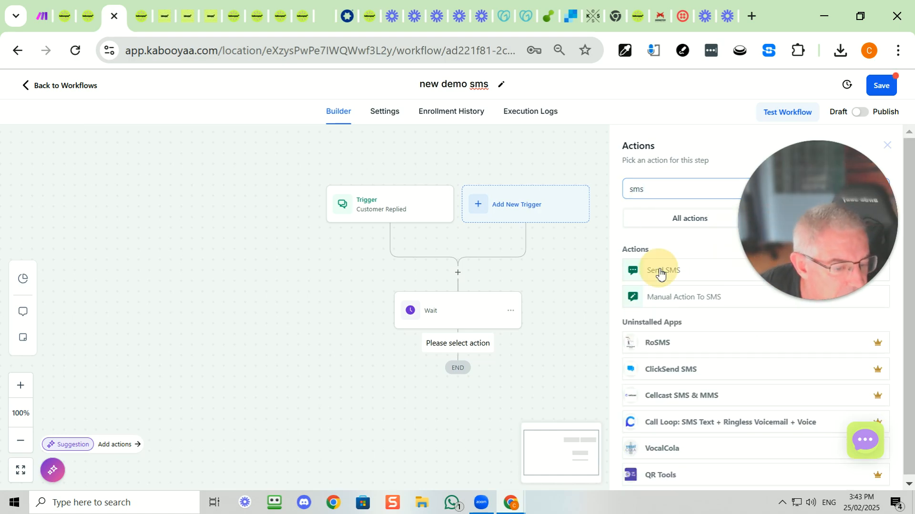
left_click(667, 362)
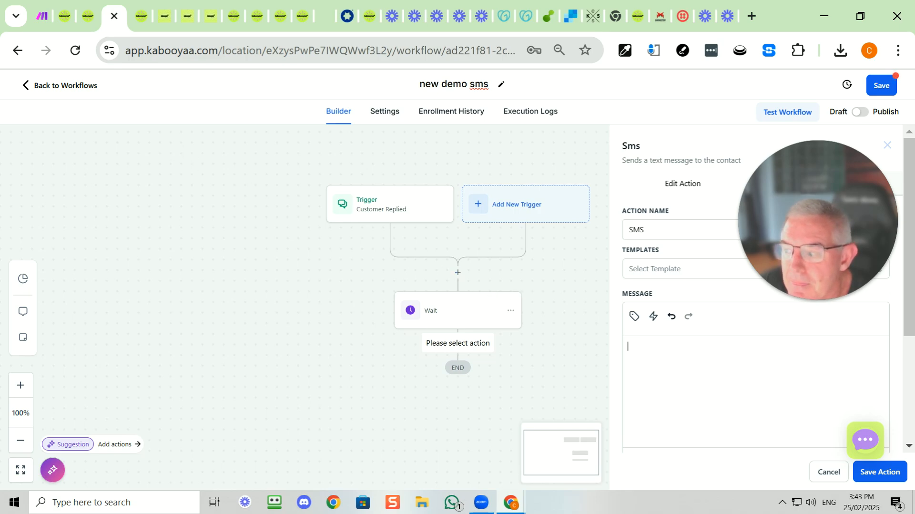
left_click(661, 349)
type("We would love to show you how Kabooyaa Ai can streamline your Business use this link to book a quick demo https://kabooyaa.com.au/book-a-demo")
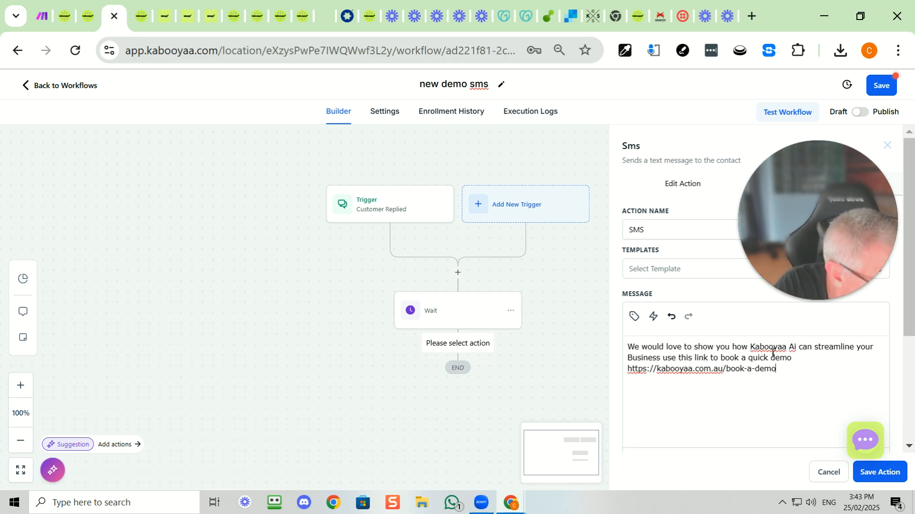
Edit the SMS message by inserting "Bot" after "Kabooyaa Ai" and changing "Business" to "trade business"
left_click(800, 348)
type("Eot")
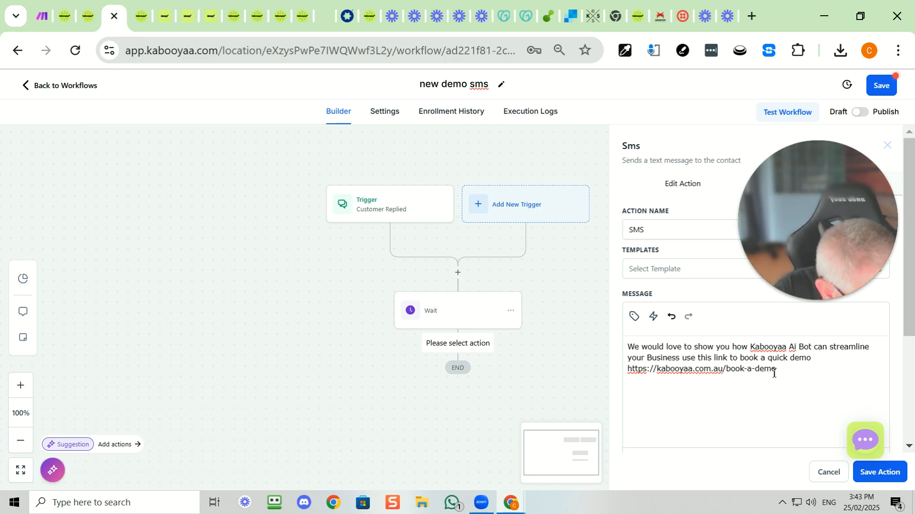
left_click(650, 359)
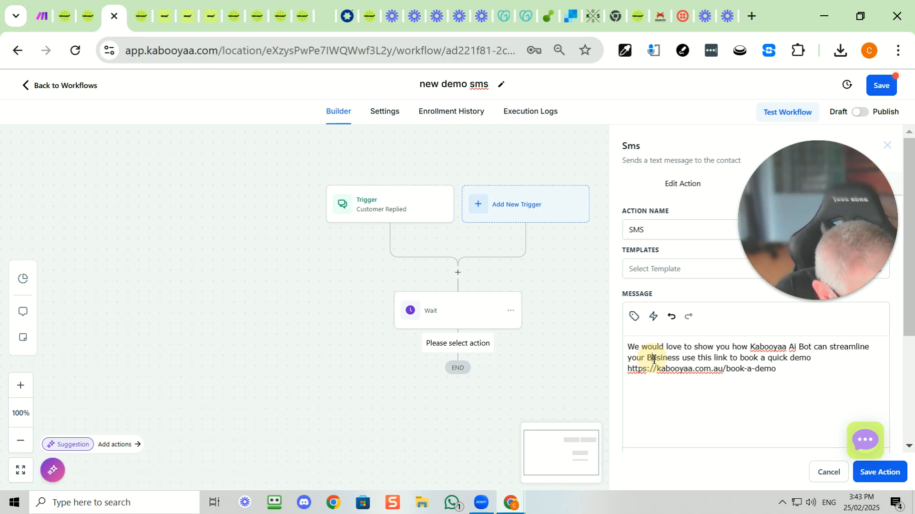
key("BackSpace")
type("b")
key("BackSpace")
type("trade ")
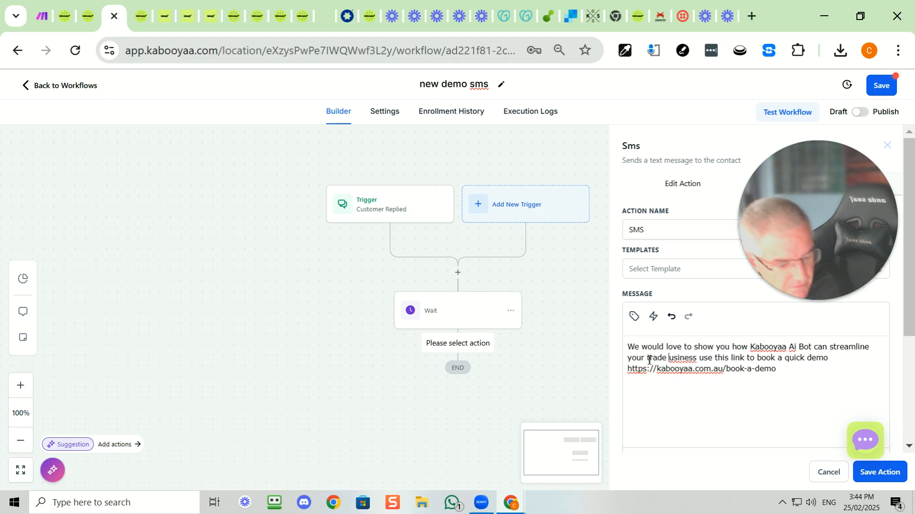
type("b")
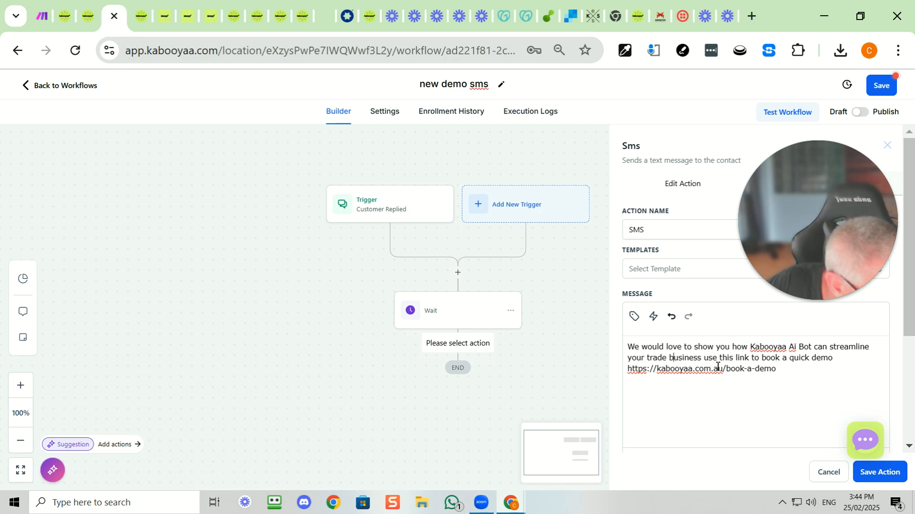
Put a full stop after "trade business" in the SMS message and capitalize "Use" to start the next sentence
left_click(703, 360)
type(".")
left_click(711, 360)
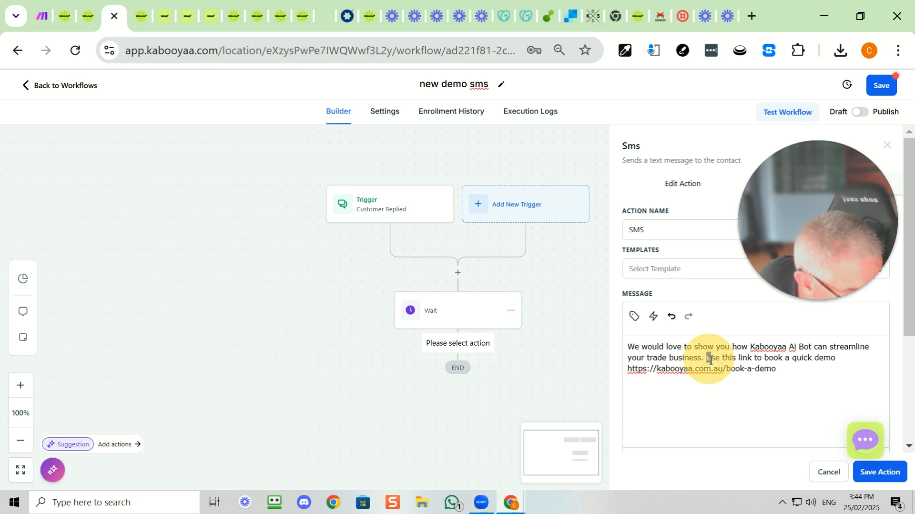
key("BackSpace")
type("U")
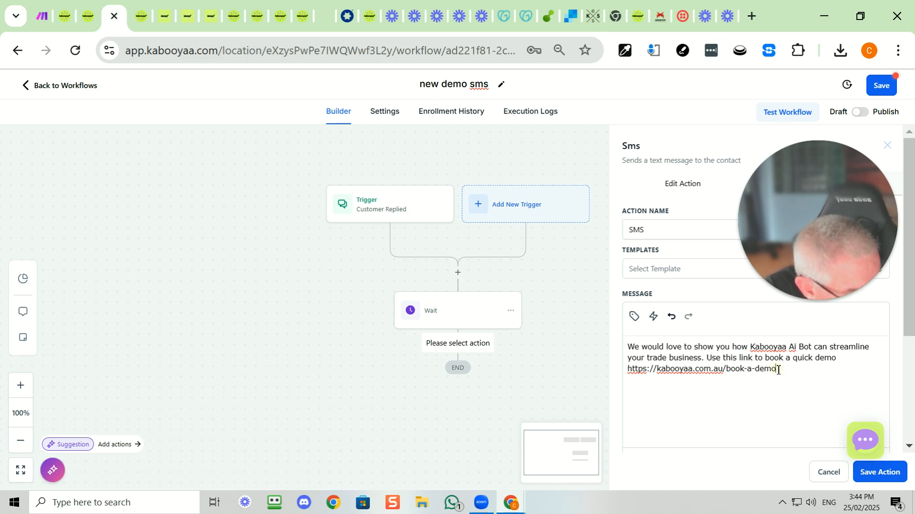
Save the SMS action and add a Send Internal Notification action after it with the type Notification
left_click(871, 472)
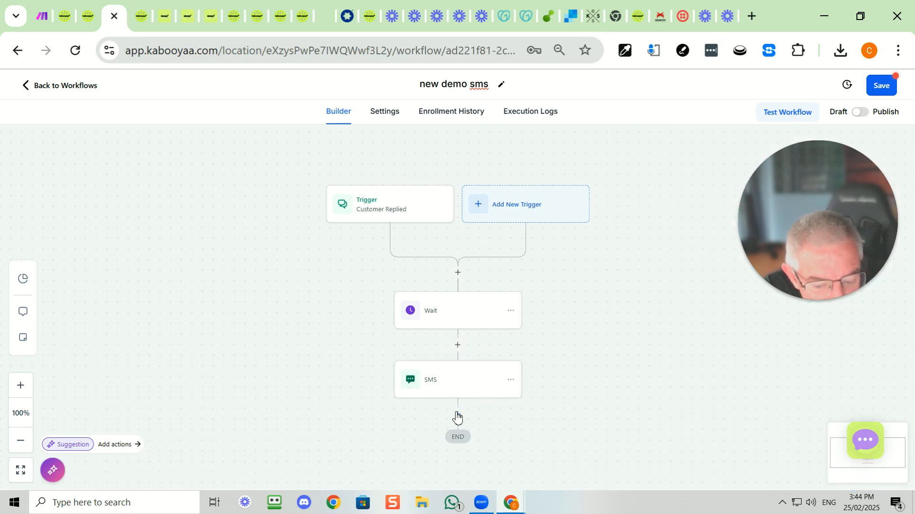
left_click(458, 414)
left_click(668, 190)
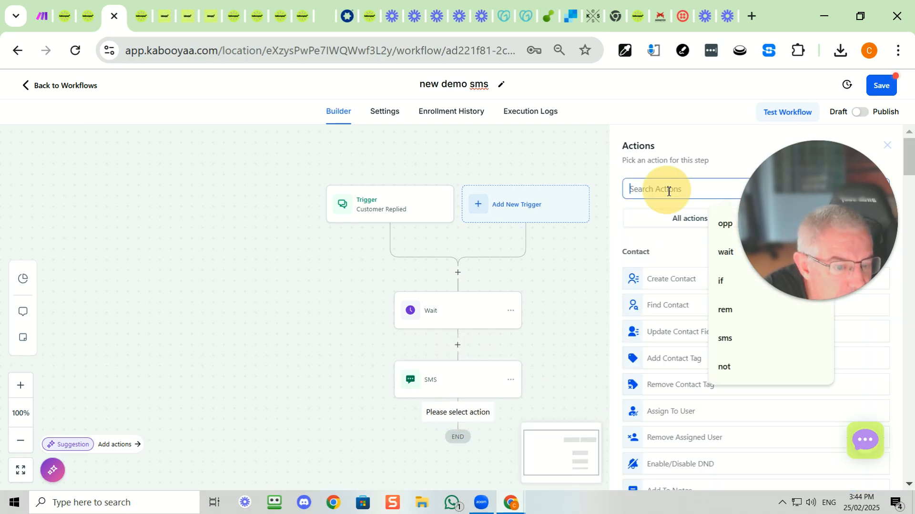
type("no")
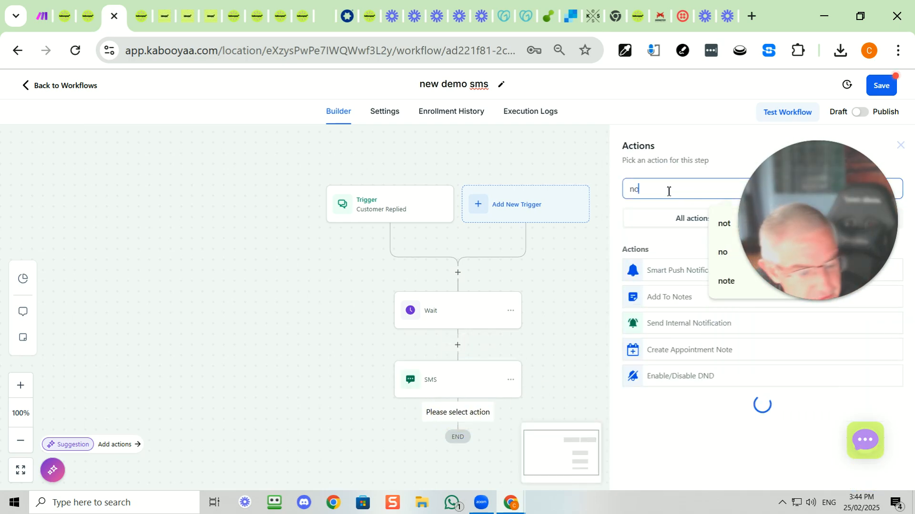
left_click(684, 328)
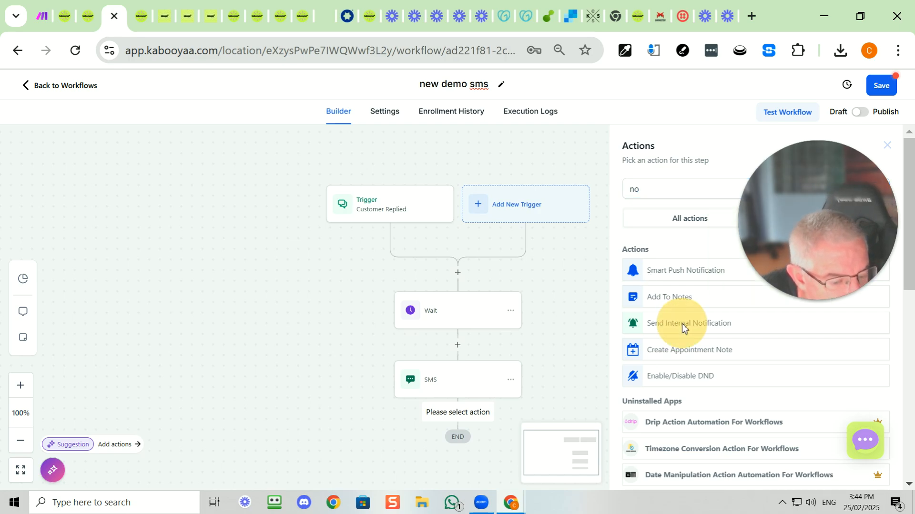
left_click(664, 253)
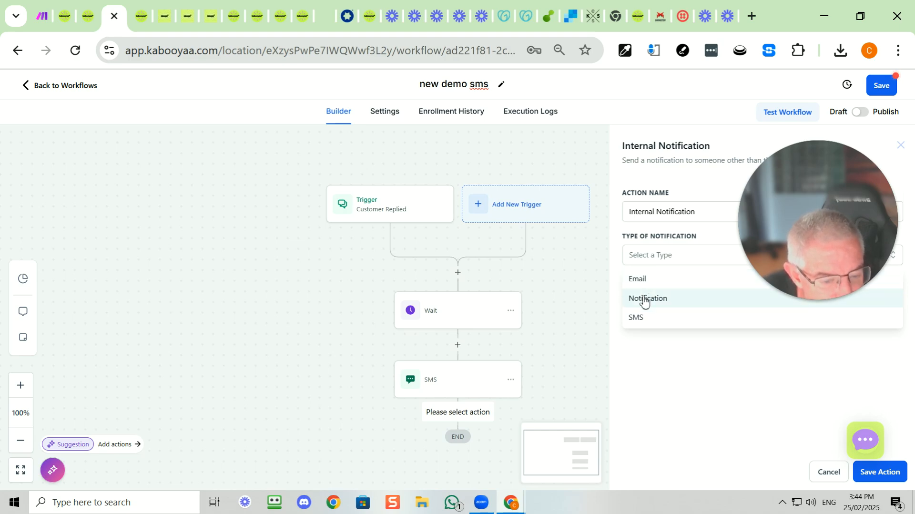
left_click(644, 299)
Write the notification message as the contact's full name field followed by "would like a ai bot demo"
left_click(658, 381)
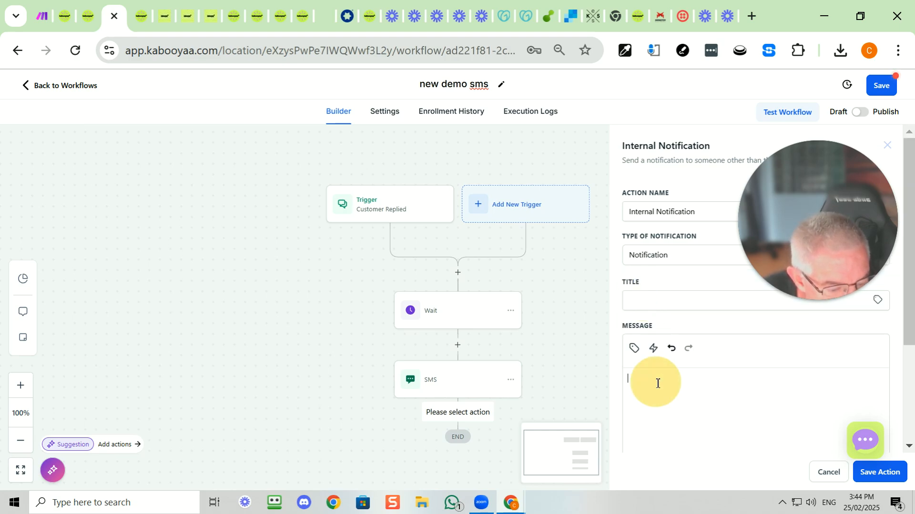
left_click(635, 348)
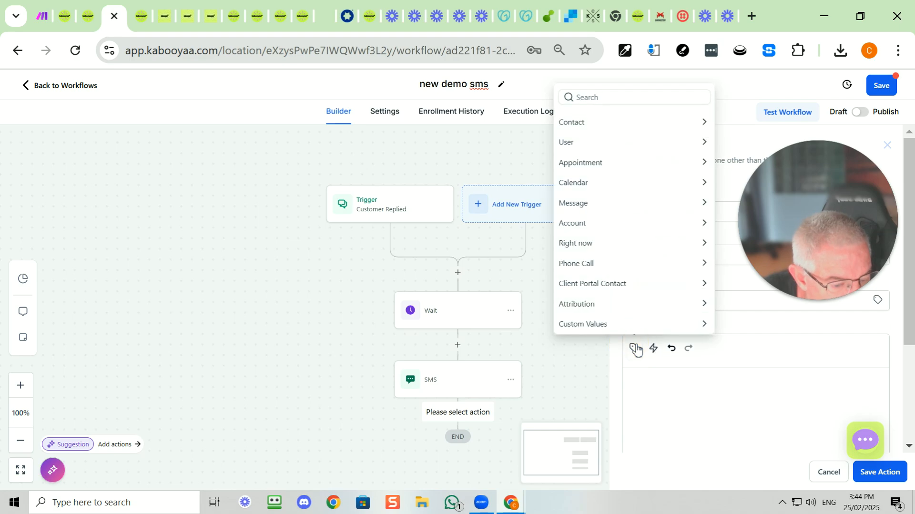
left_click(574, 122)
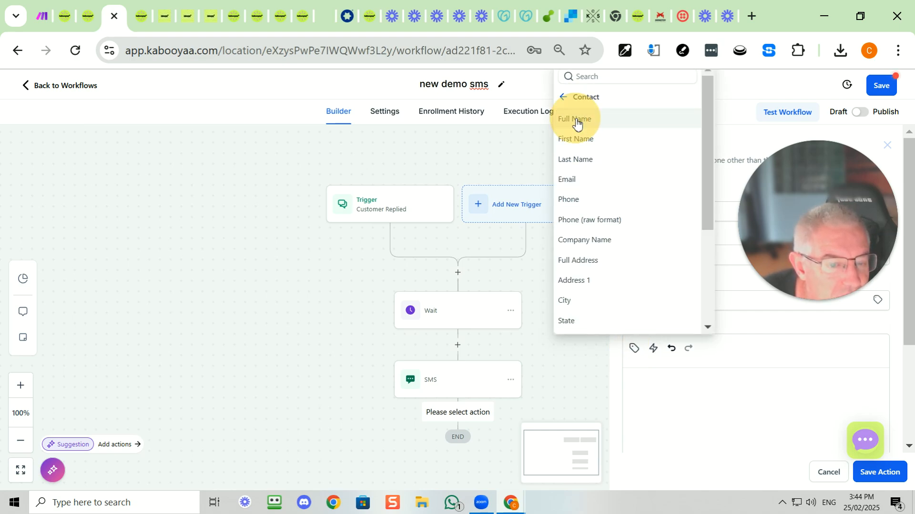
left_click(577, 120)
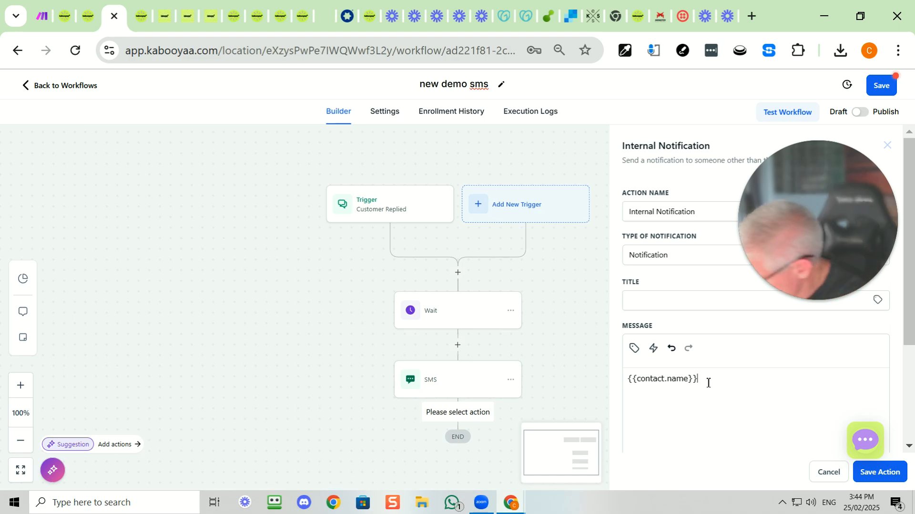
type("weuld l")
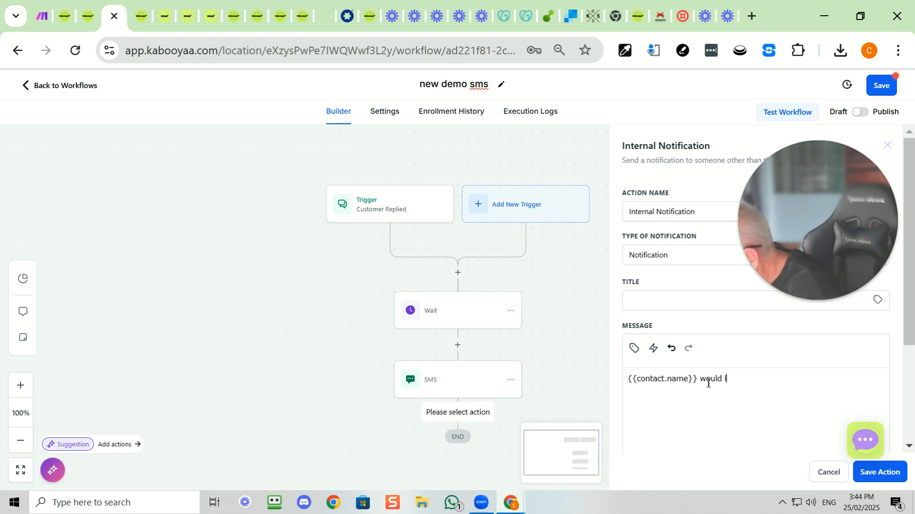
type("ike a ai bot demo")
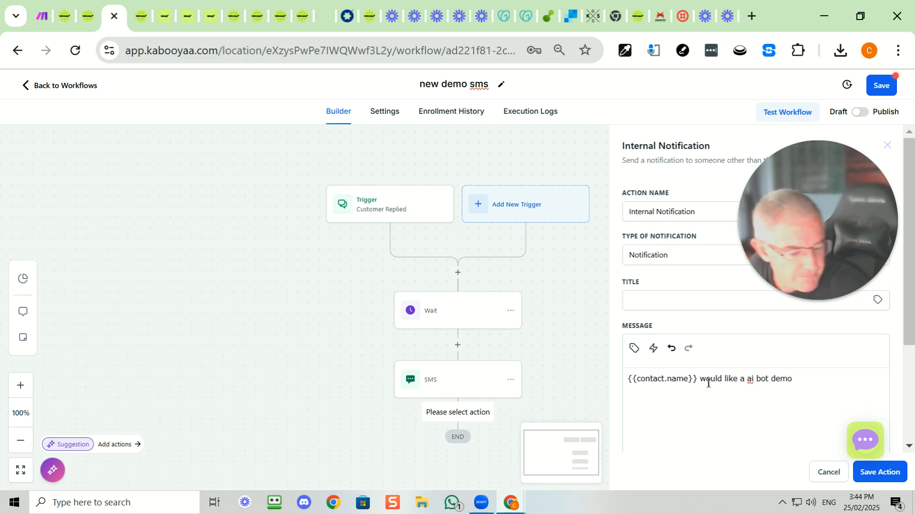
Set the notification's redirect page to Conversation and its user type to Particular User, and select the recipient
scroll(740, 400, "down", 3)
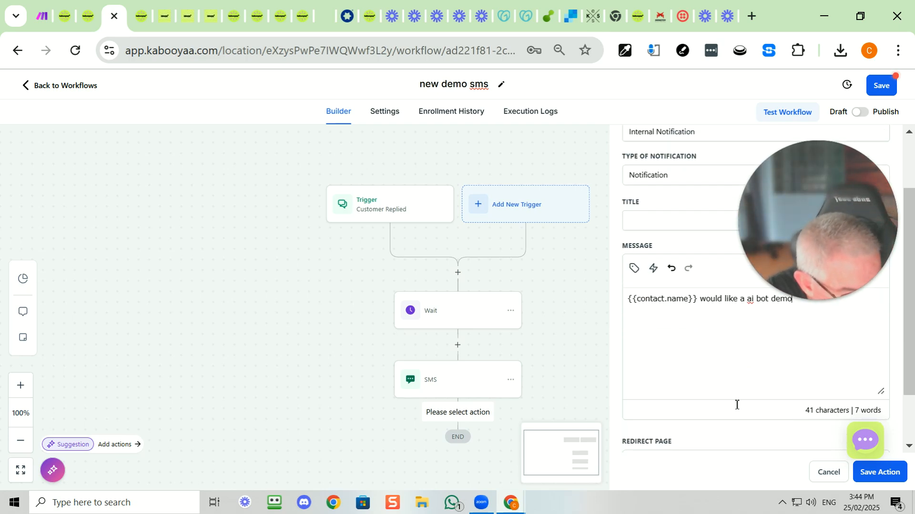
left_click(665, 393)
left_click(663, 432)
left_click(662, 433)
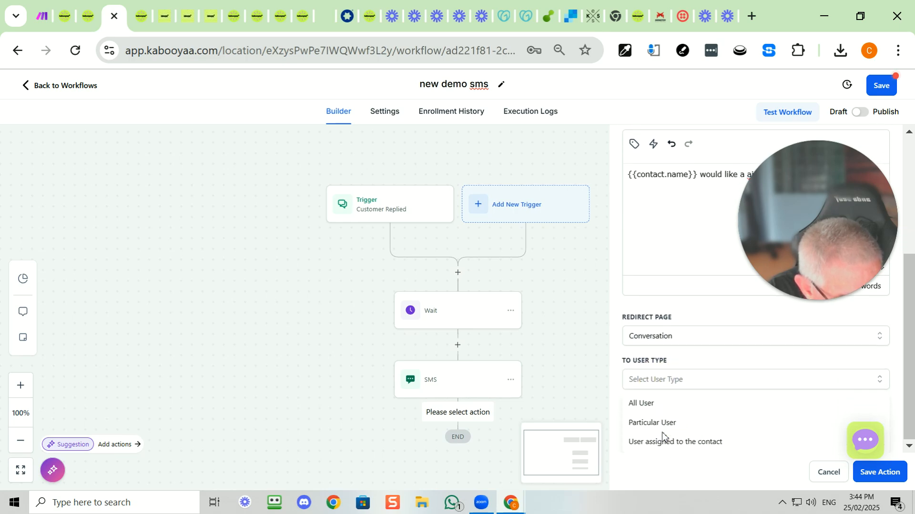
left_click(653, 429)
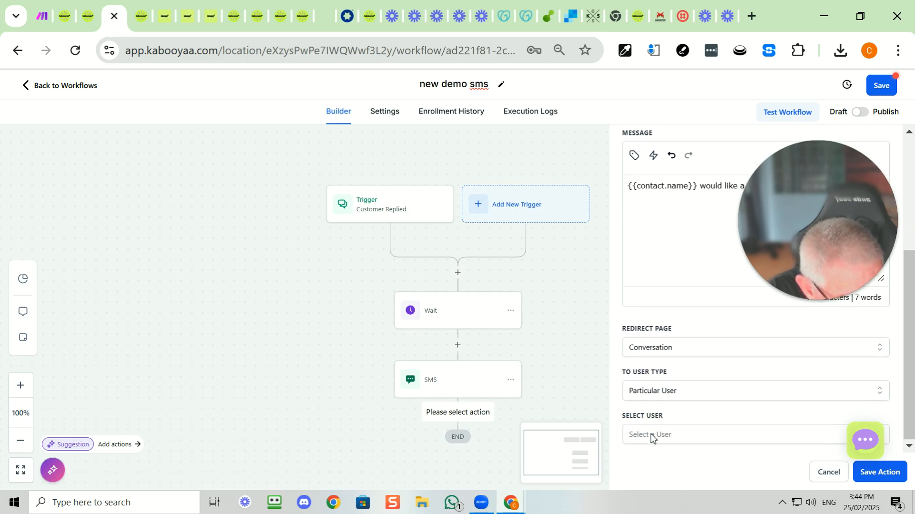
left_click(651, 434)
left_click(653, 356)
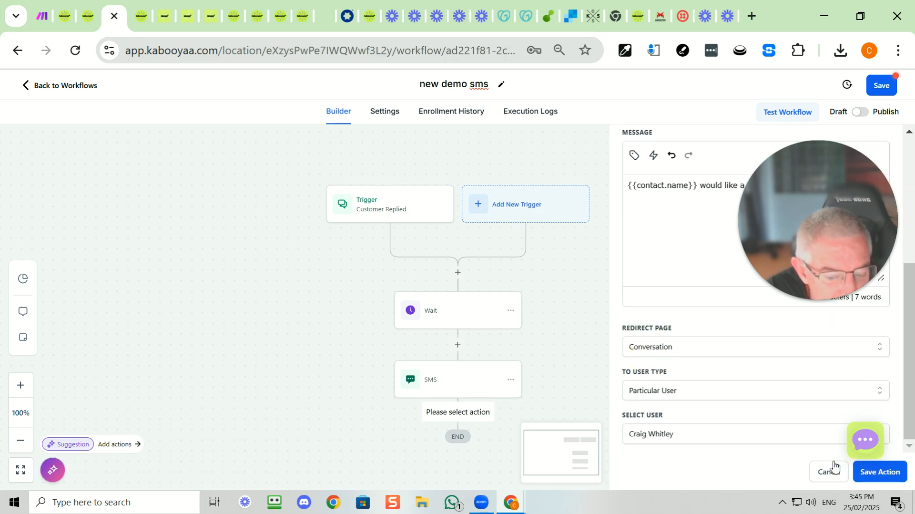
left_click(870, 472)
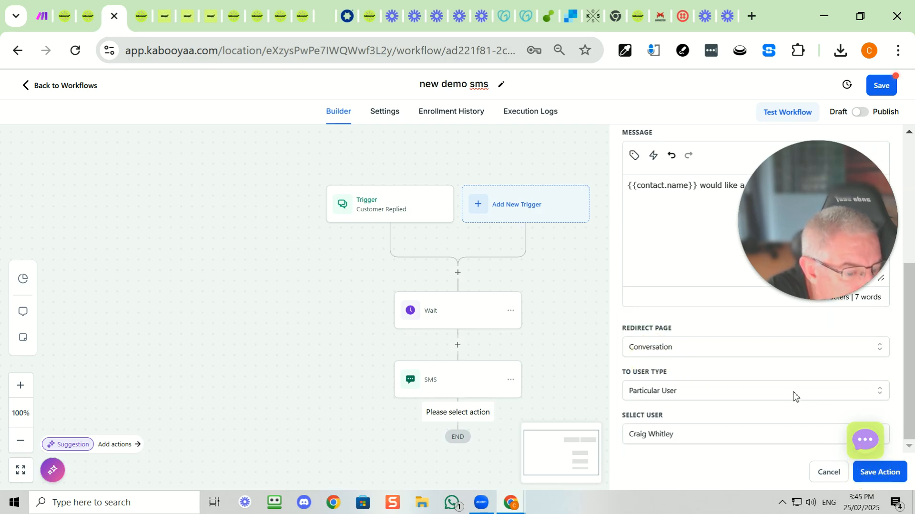
Title the internal notification "new demo request" and save the action
left_click(683, 257)
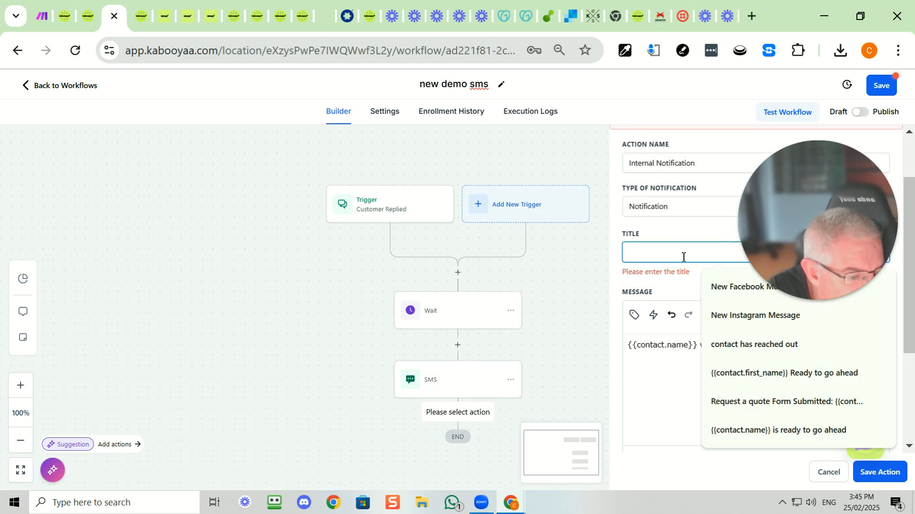
type("new demo")
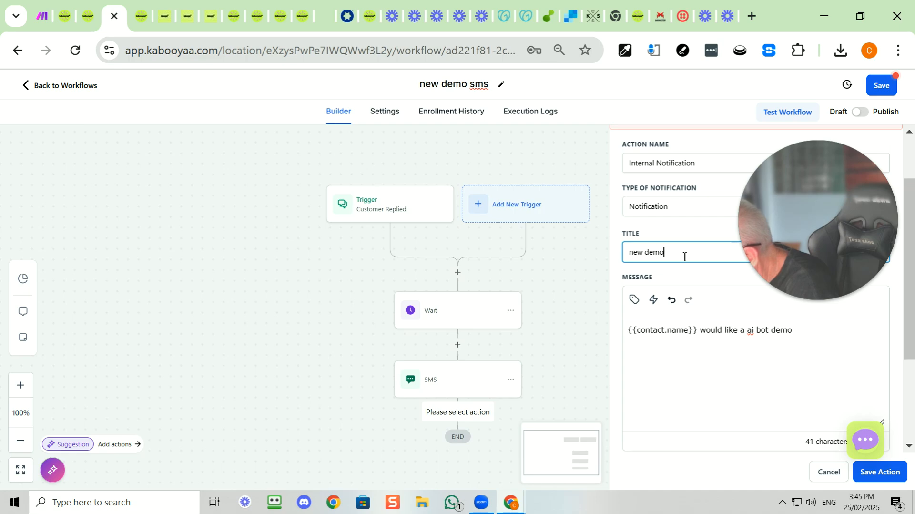
type(" request")
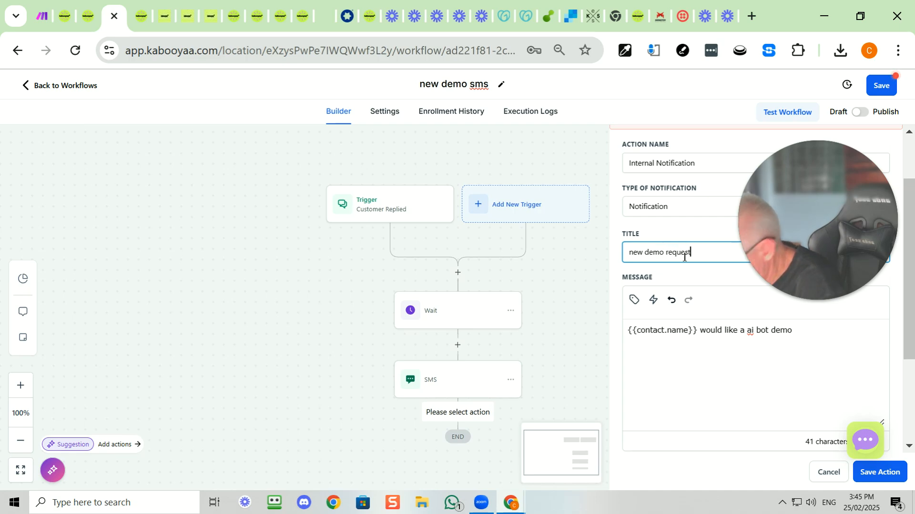
left_click(878, 472)
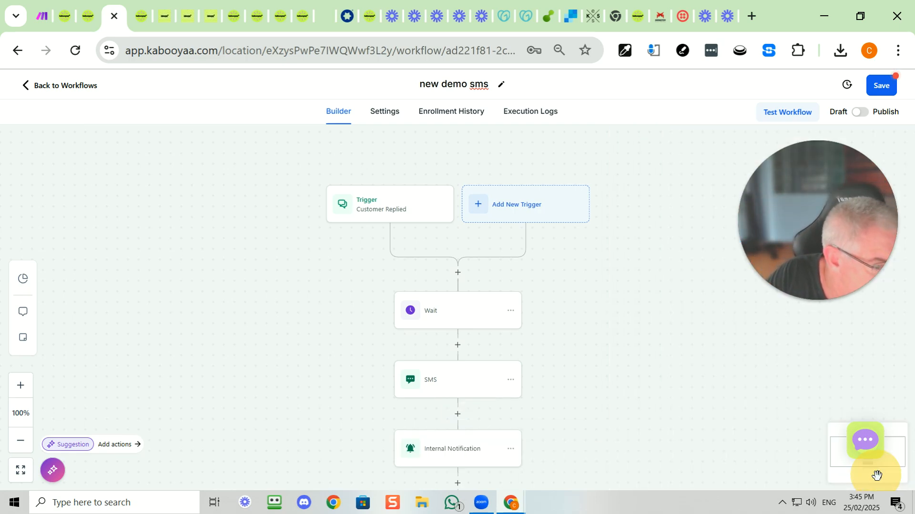
Save the new demo sms workflow and switch it from draft to published
left_click(882, 85)
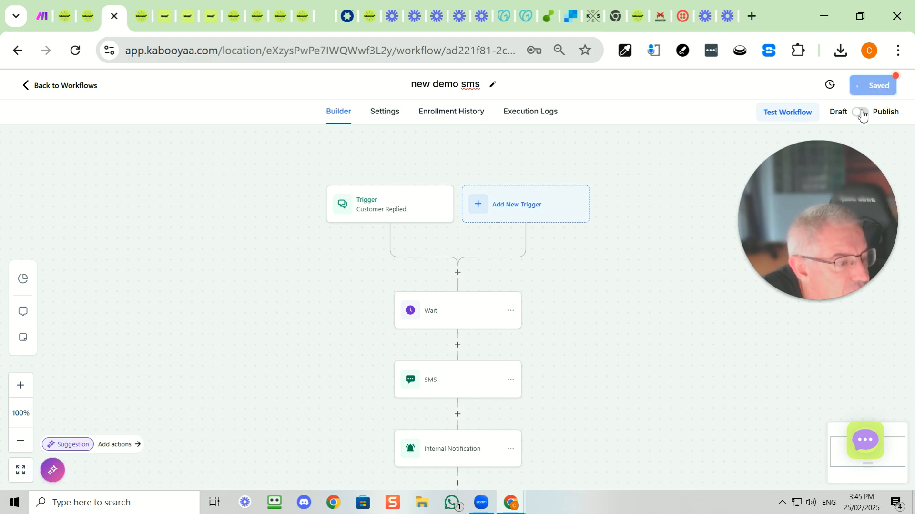
left_click(861, 113)
left_click(885, 88)
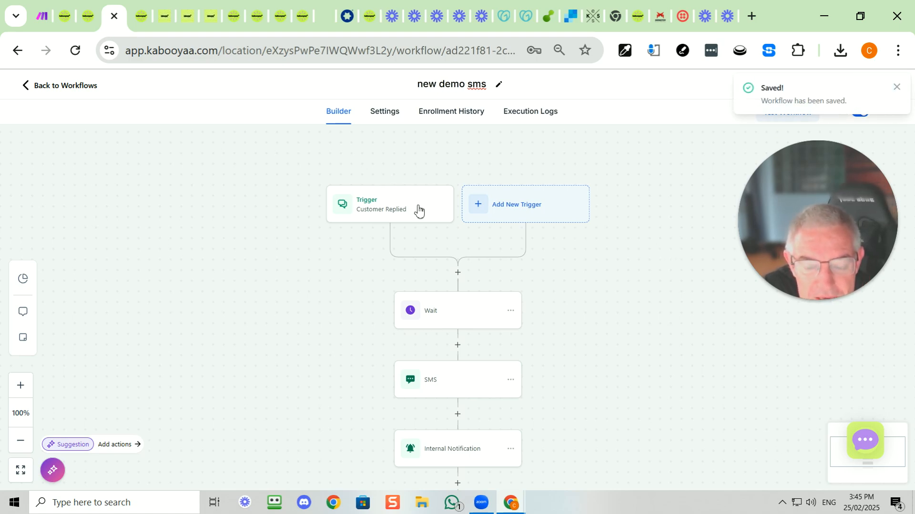
Look at the Qr Code demo workflow, and review the SMS message in the new demo sms workflow
left_click(141, 16)
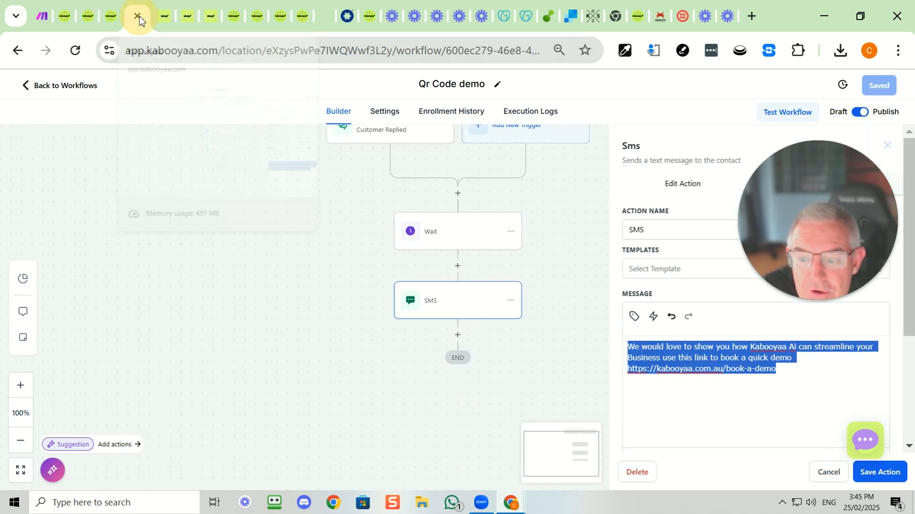
left_click(111, 16)
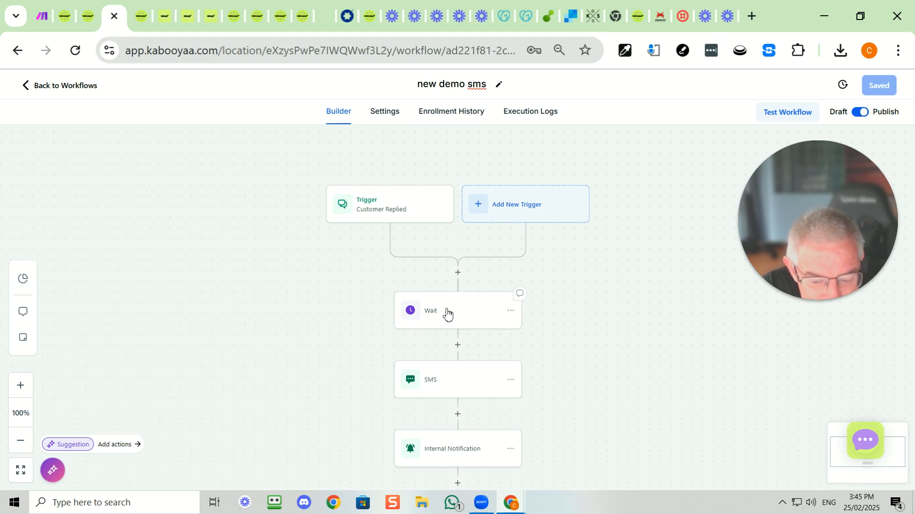
left_click(457, 383)
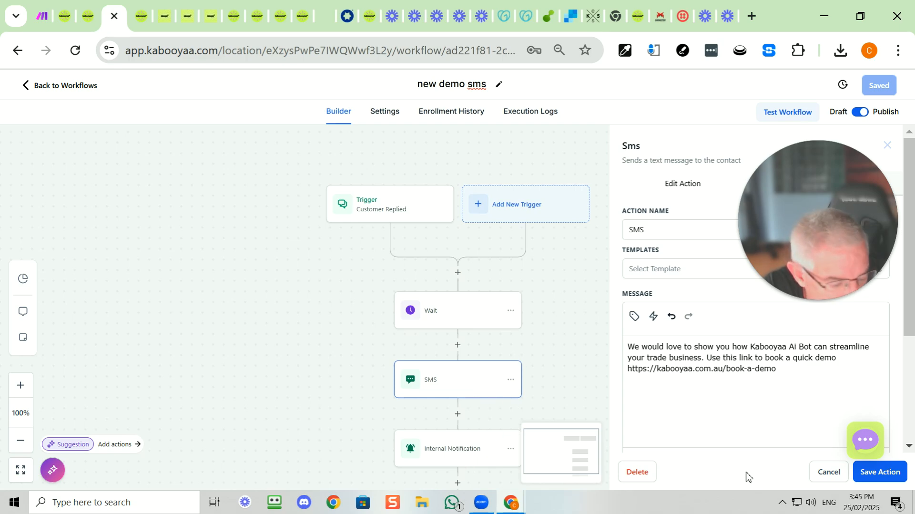
left_click(824, 471)
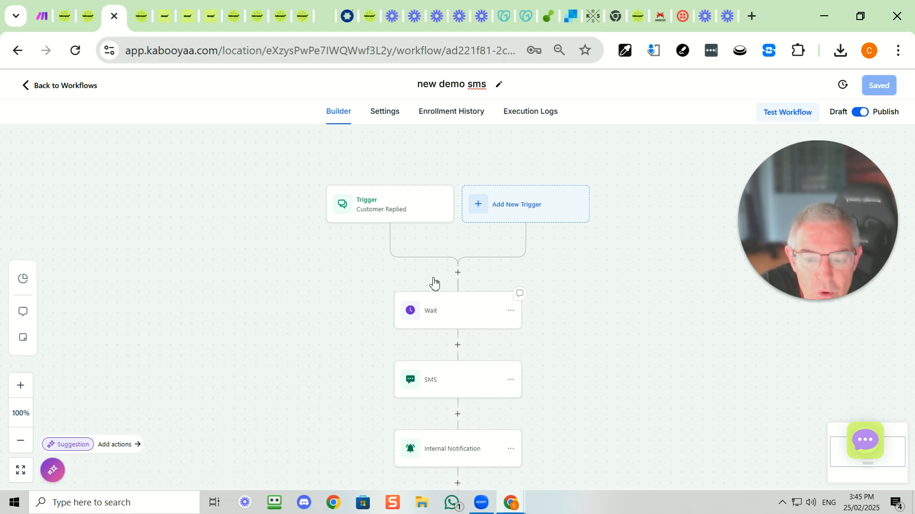
Examine the filter types and reply channel options of the Customer Replied trigger, and close it without saving
left_click(417, 207)
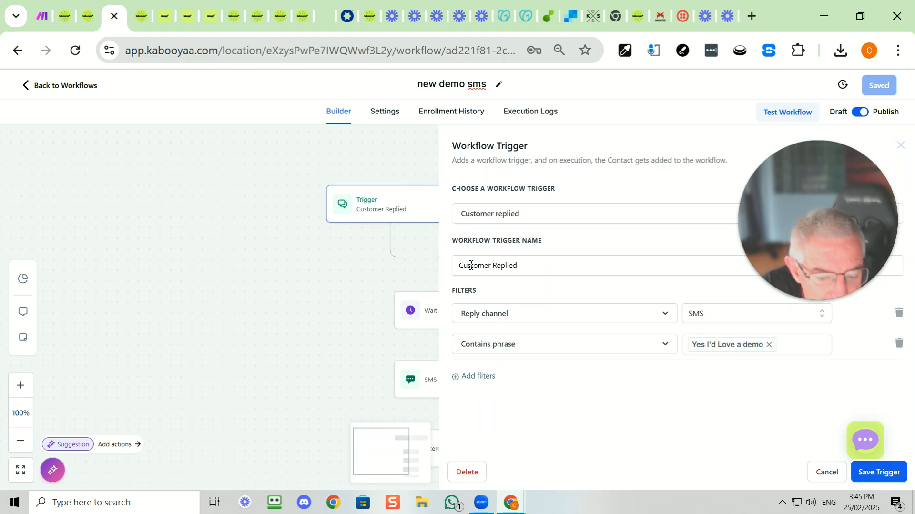
left_click(539, 313)
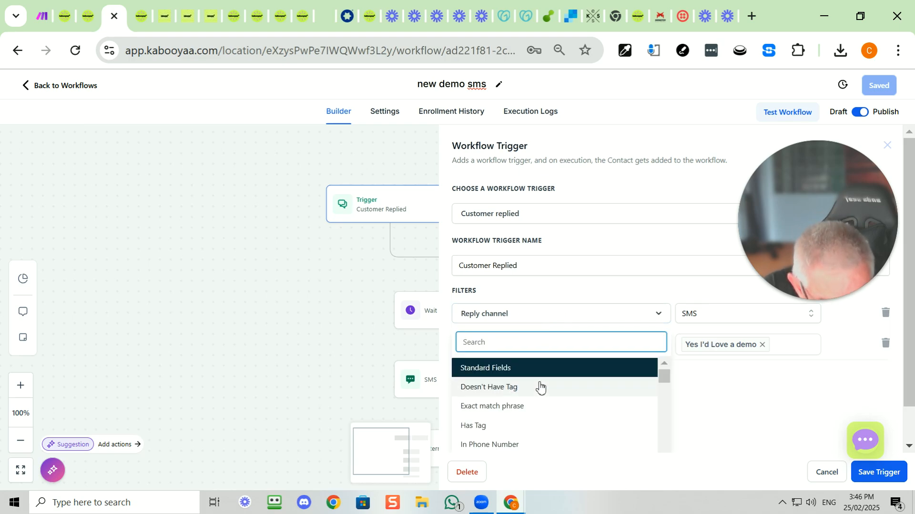
scroll(534, 388, "down", 3)
left_click(516, 425)
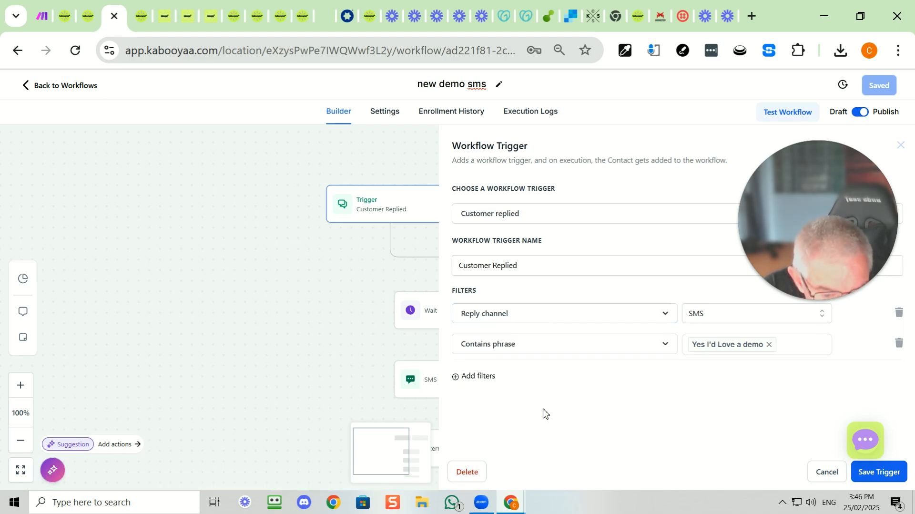
left_click(692, 315)
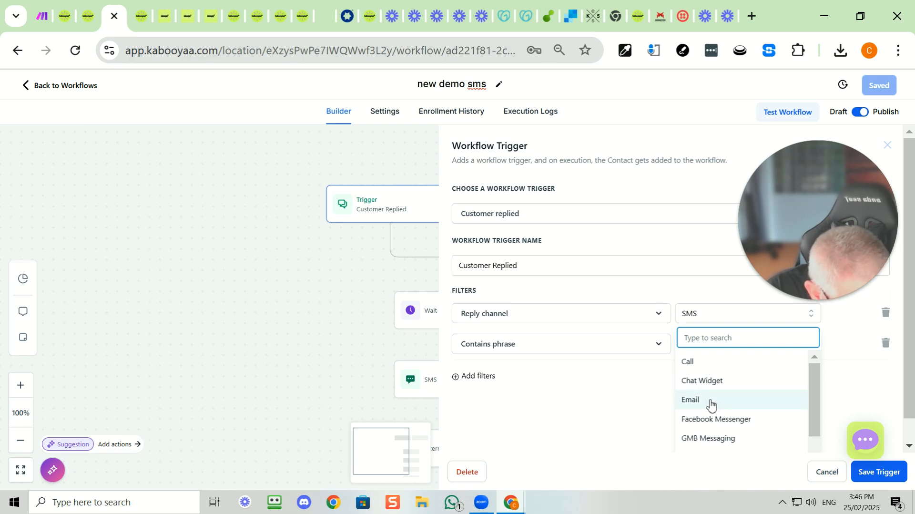
scroll(713, 416, "down", 2)
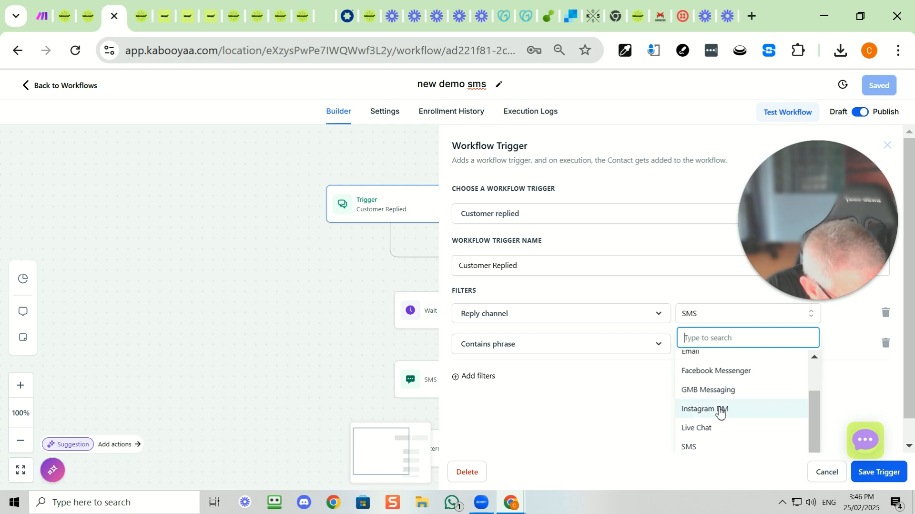
scroll(716, 435, "down", 2)
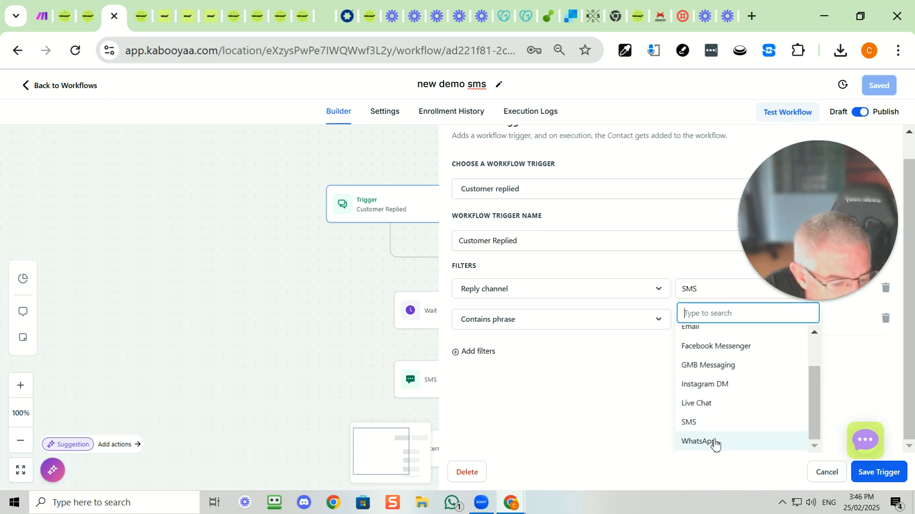
left_click(713, 423)
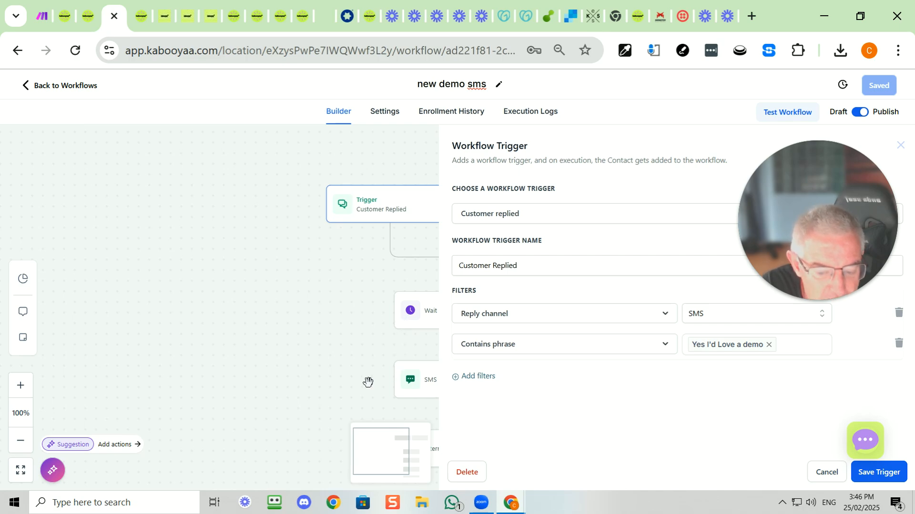
left_click(823, 472)
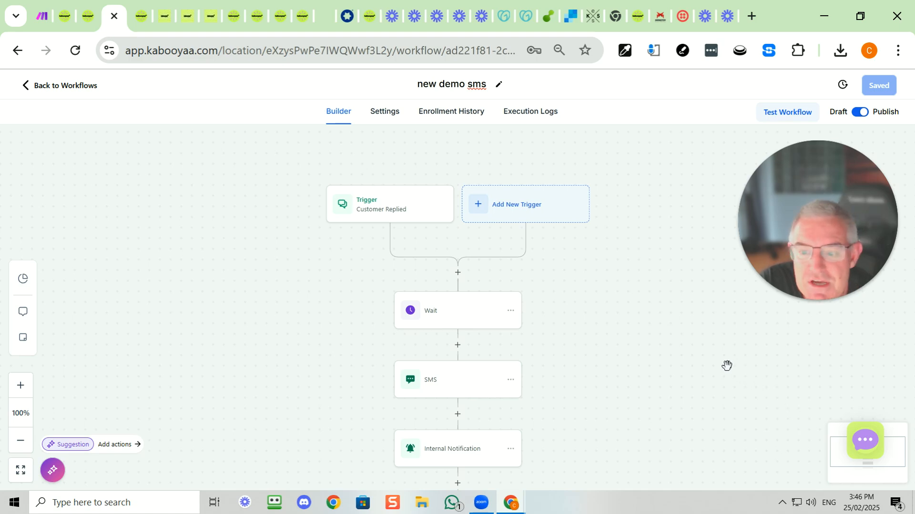